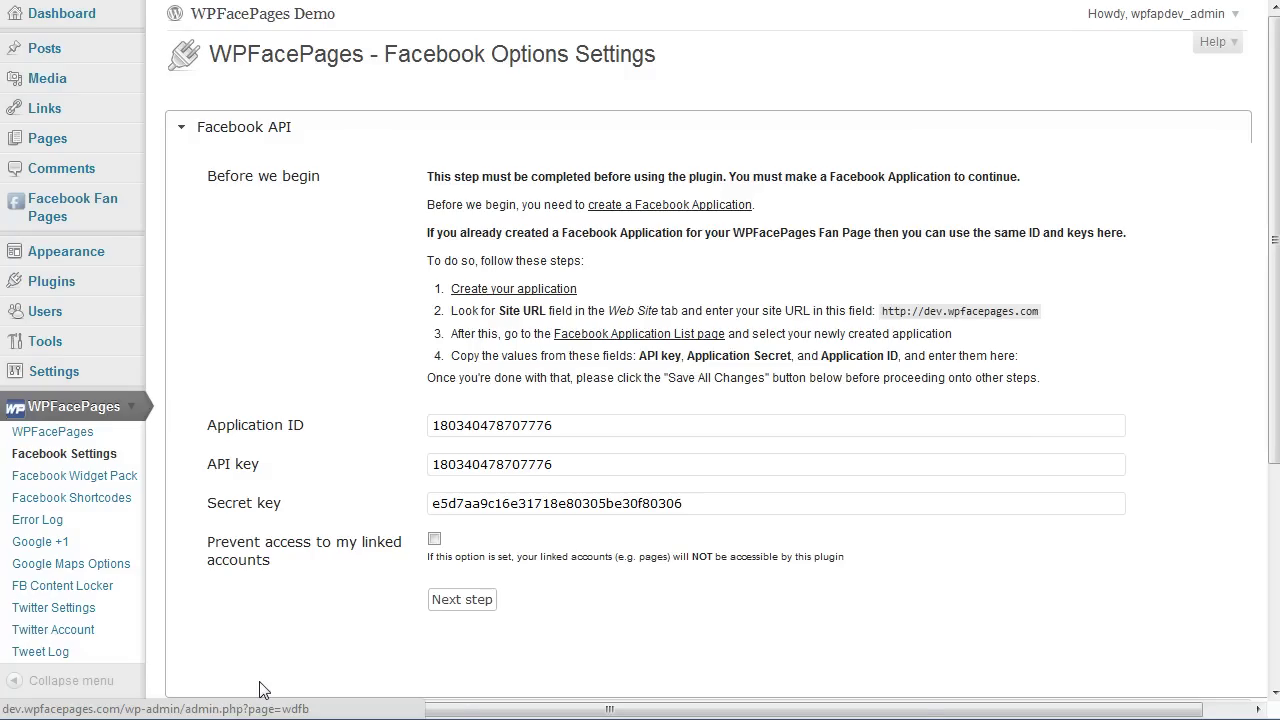
- Open the Facebook OpenGraph settings and enable OpenGraph support
{"action": "scroll", "coordinate": [351, 262], "scroll_direction": "down", "scroll_amount": 3}
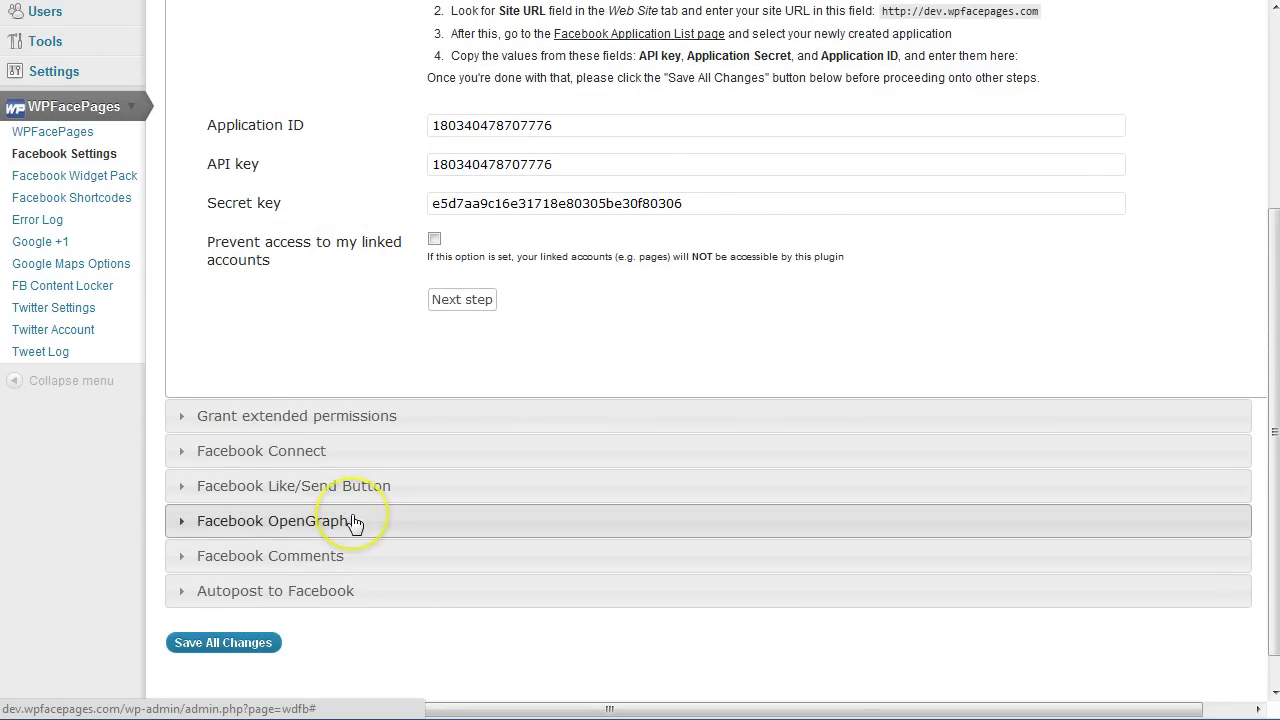
{"action": "left_click", "coordinate": [351, 521]}
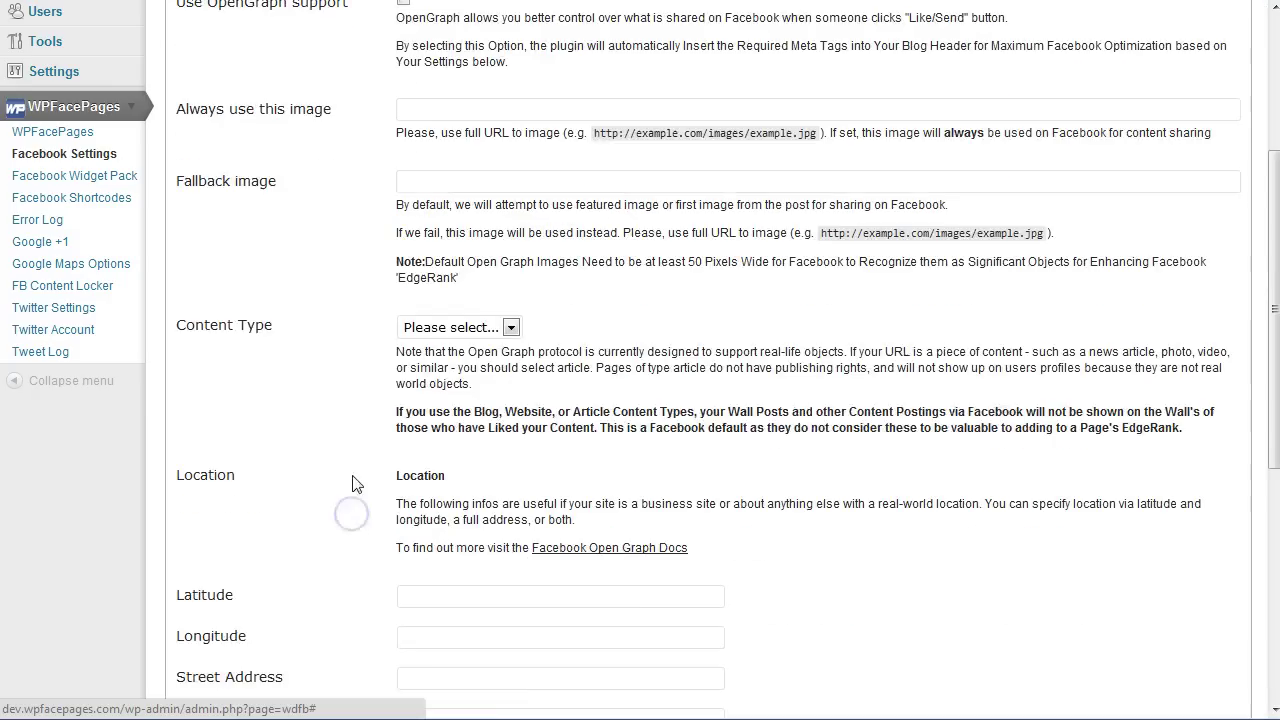
{"action": "scroll", "coordinate": [360, 400], "scroll_direction": "up", "scroll_amount": 1}
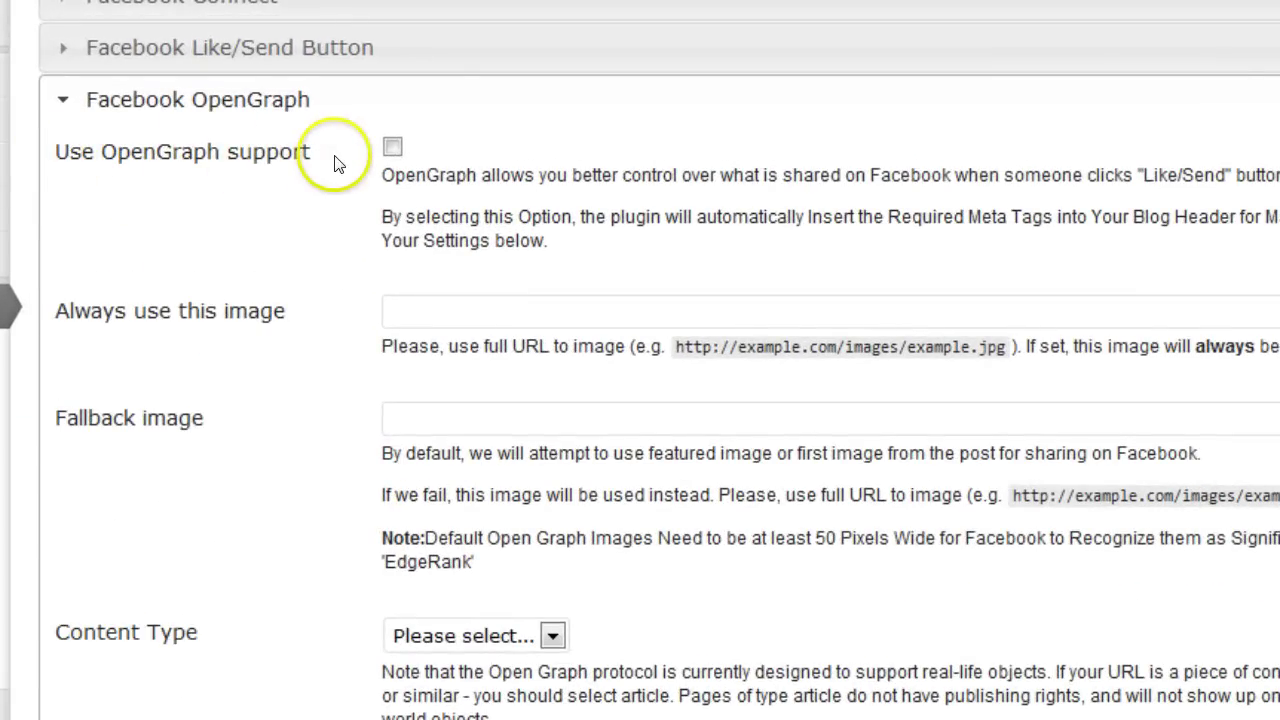
{"action": "left_click", "coordinate": [392, 148]}
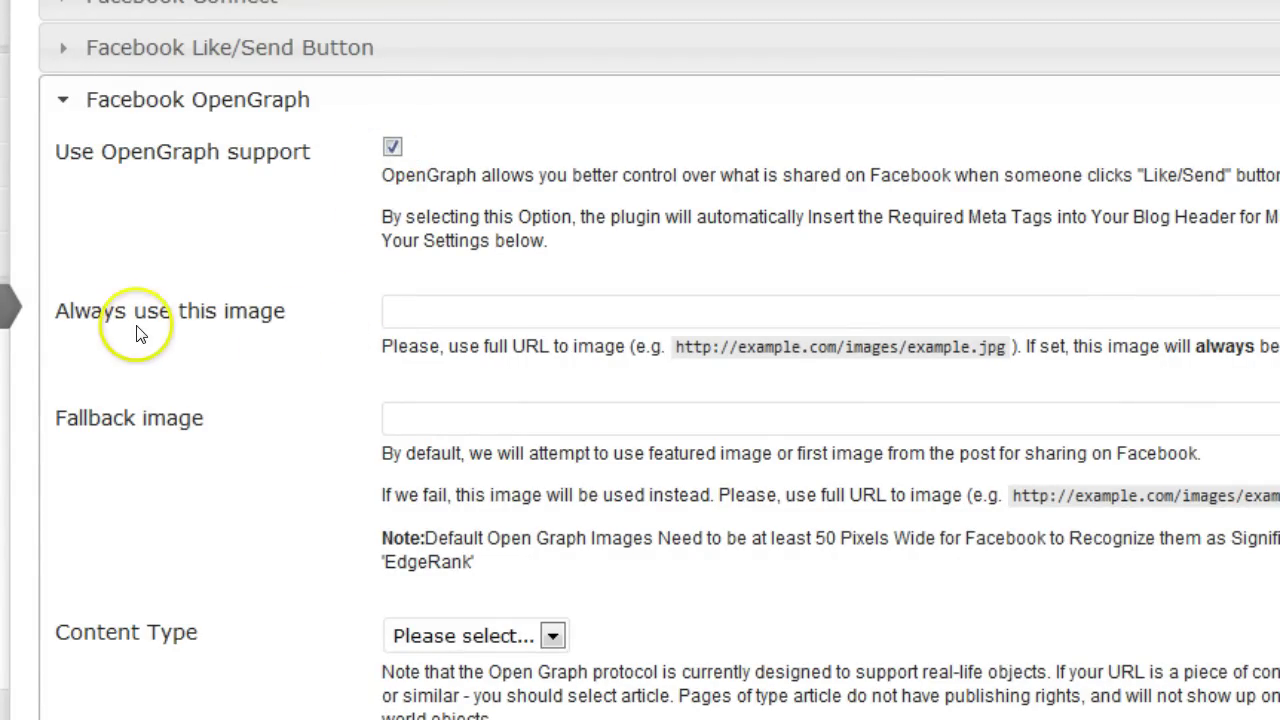
- Examine the Always use this image and Fallback image fields and the available Content Type options
{"action": "left_click", "coordinate": [410, 306]}
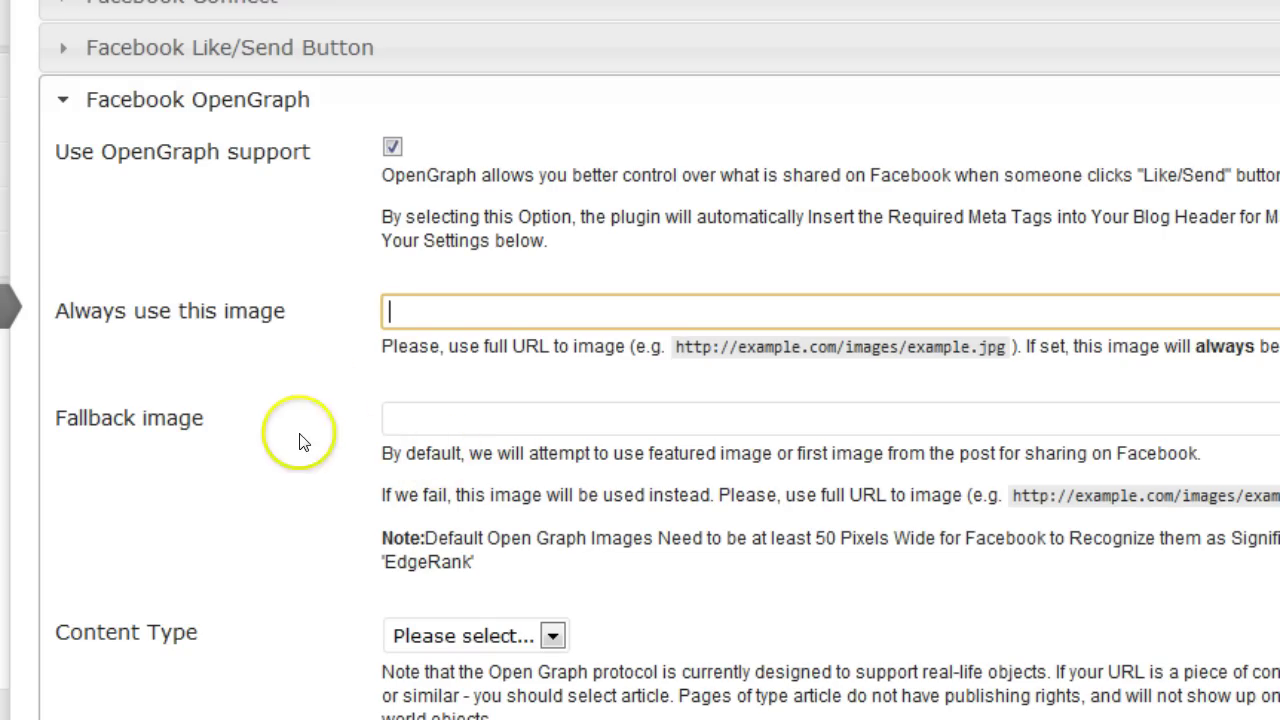
{"action": "left_click", "coordinate": [322, 367]}
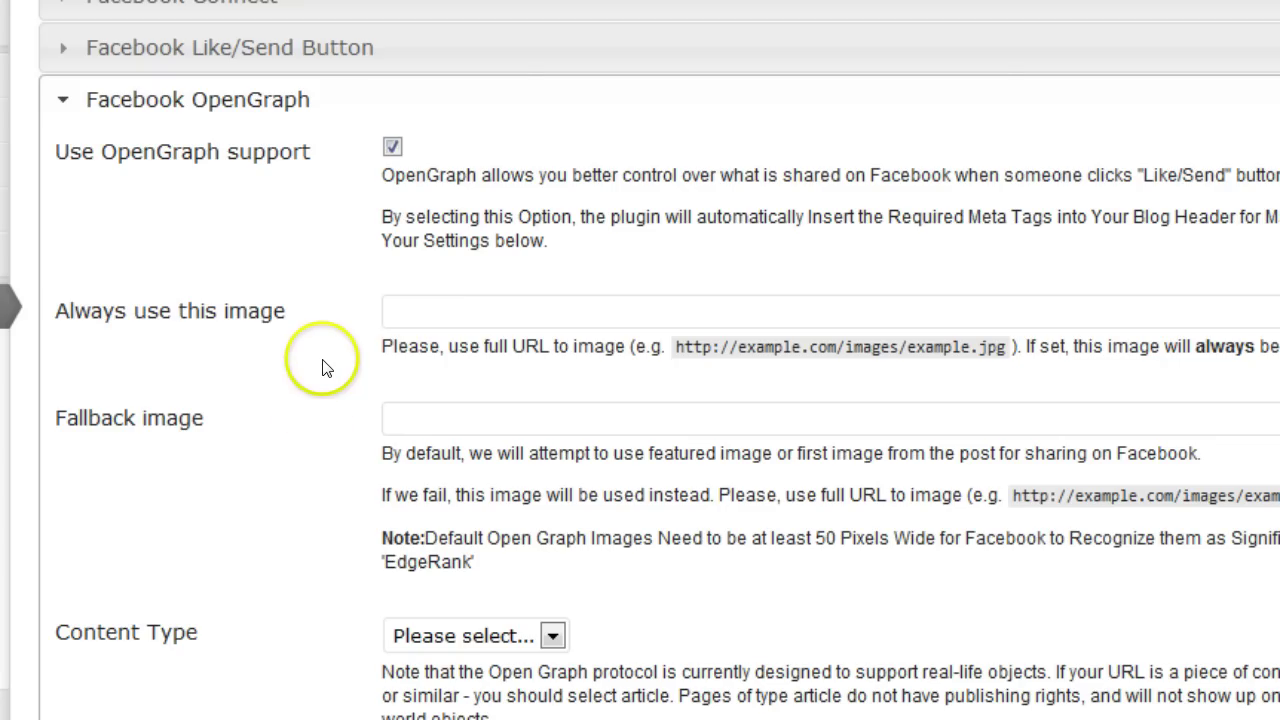
{"action": "left_click", "coordinate": [427, 304]}
{"action": "left_click", "coordinate": [331, 423]}
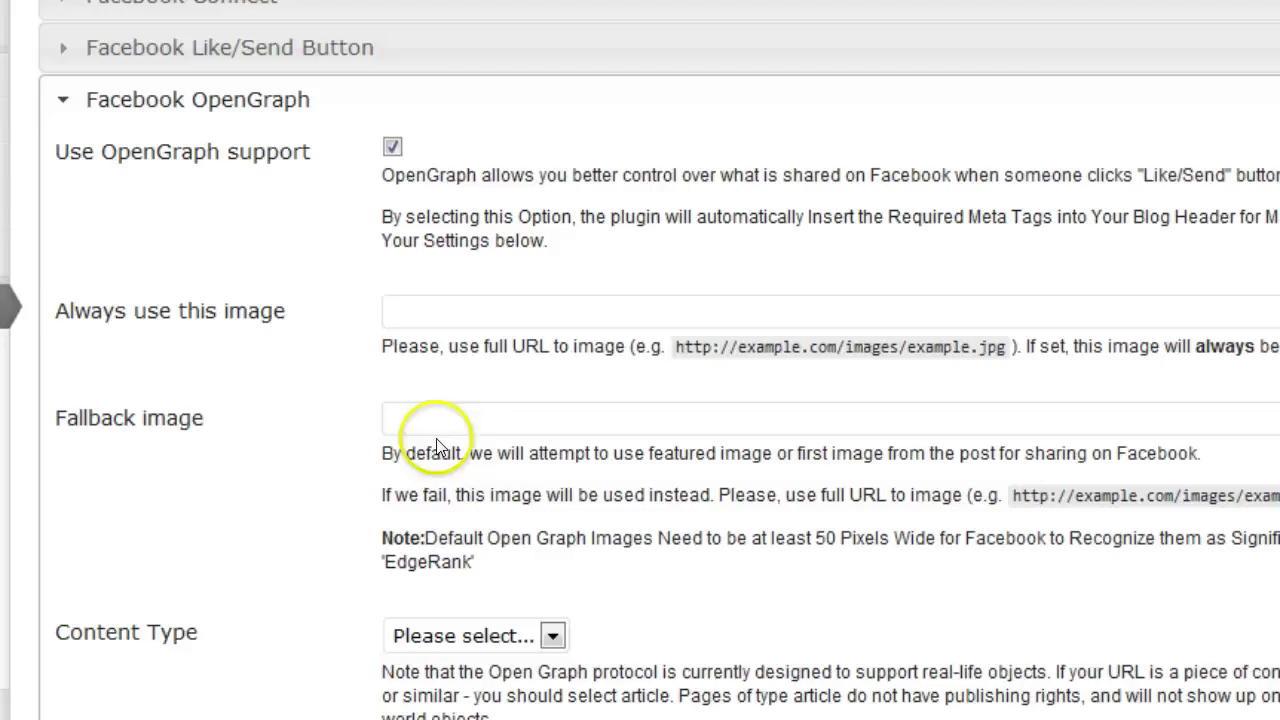
{"action": "left_click", "coordinate": [466, 410]}
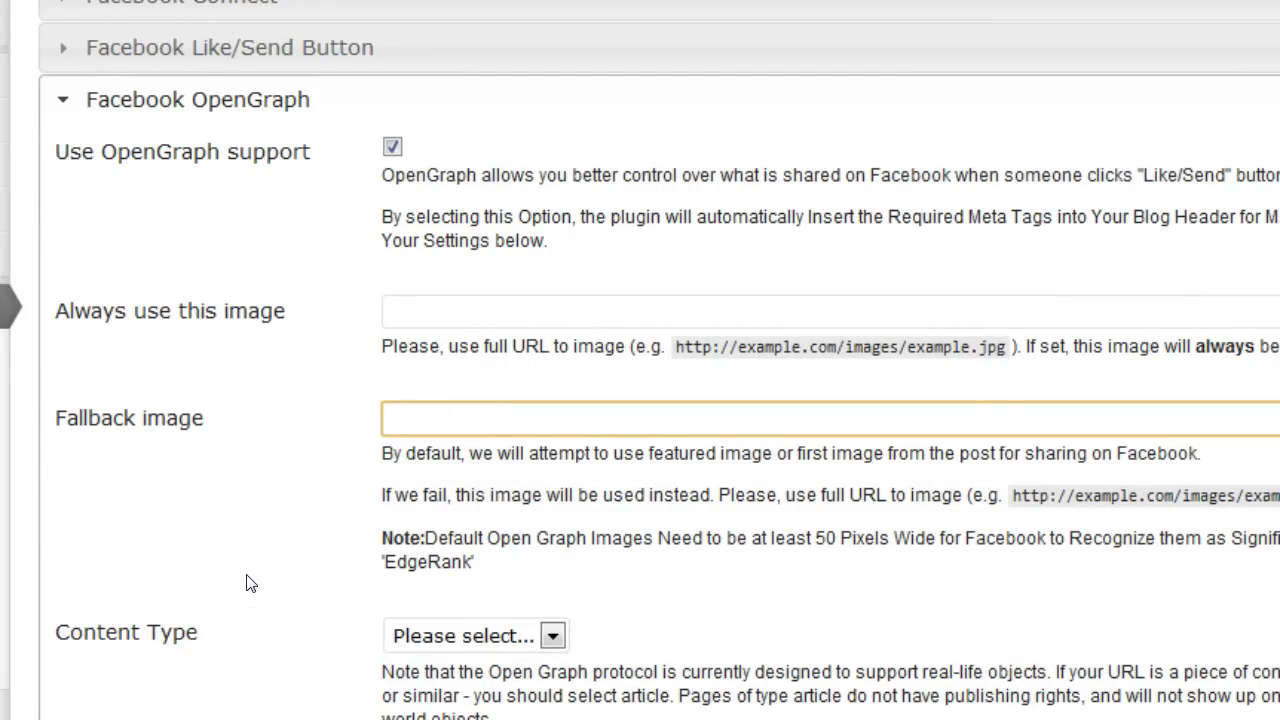
{"action": "scroll", "coordinate": [250, 583], "scroll_direction": "down", "scroll_amount": 3}
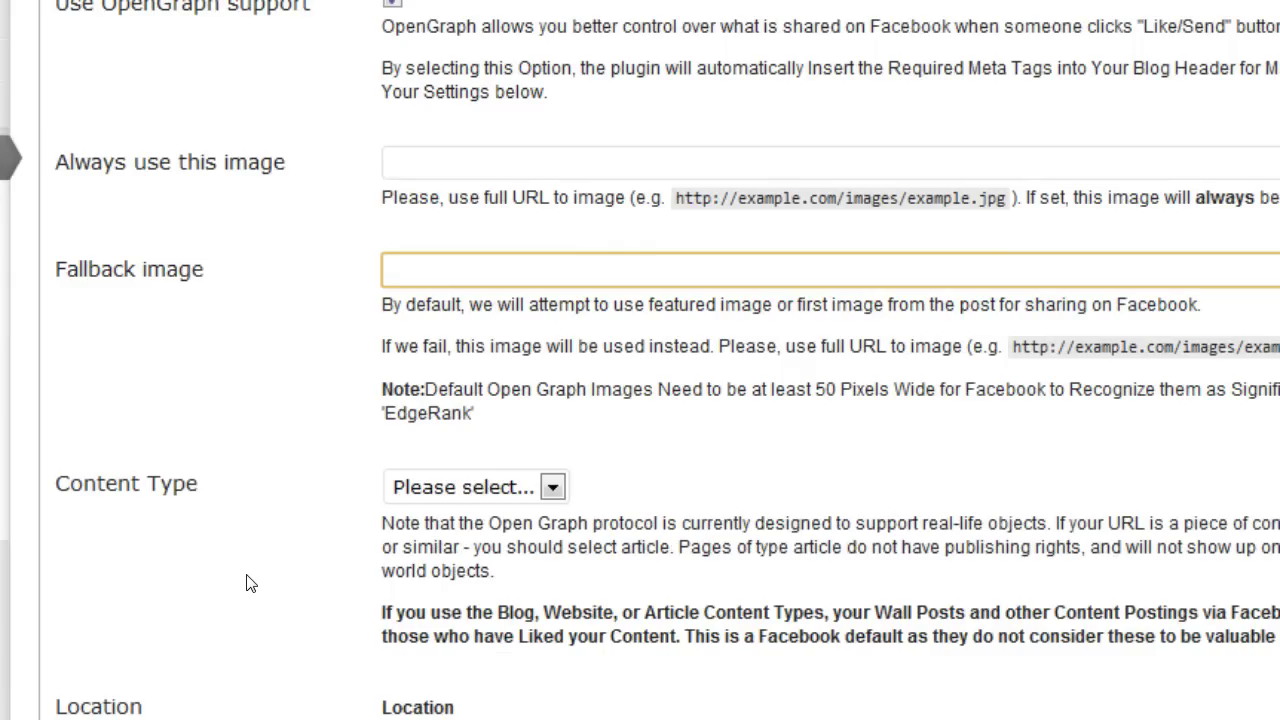
{"action": "left_click", "coordinate": [246, 540]}
{"action": "left_click", "coordinate": [552, 487]}
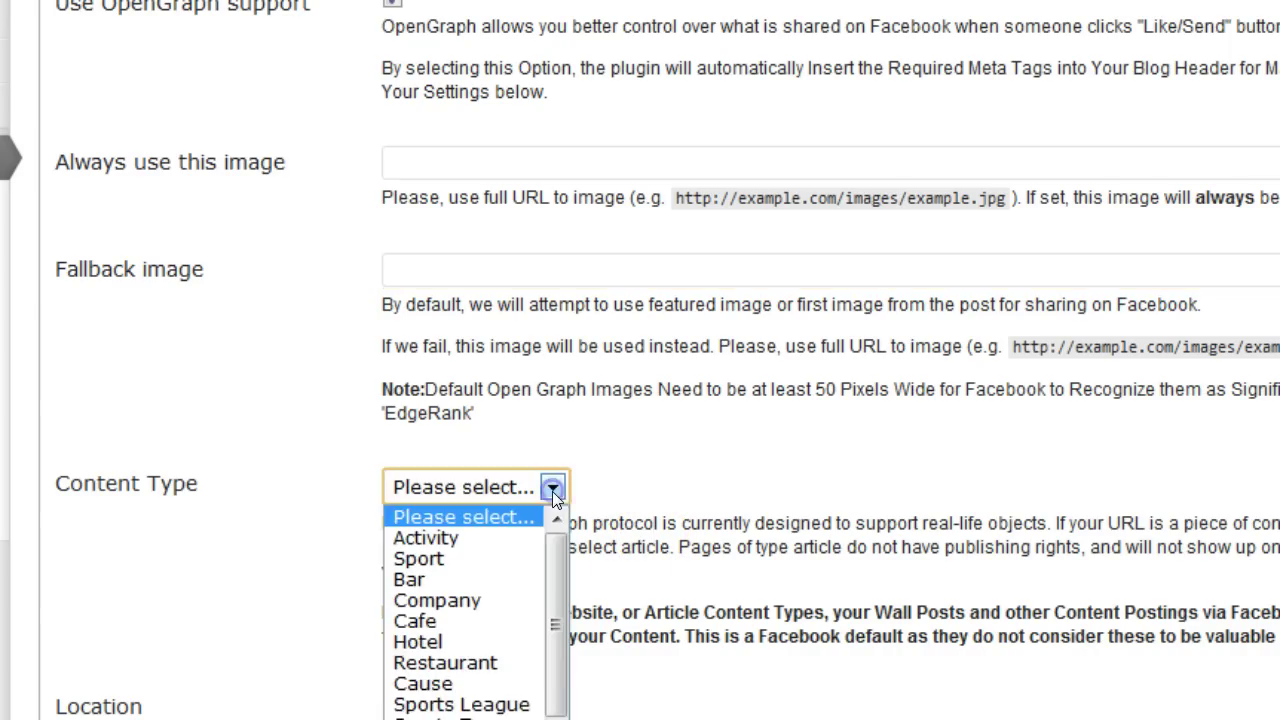
{"action": "scroll", "coordinate": [546, 580], "scroll_direction": "down", "scroll_amount": 3}
{"action": "scroll", "coordinate": [476, 612], "scroll_direction": "down", "scroll_amount": 3}
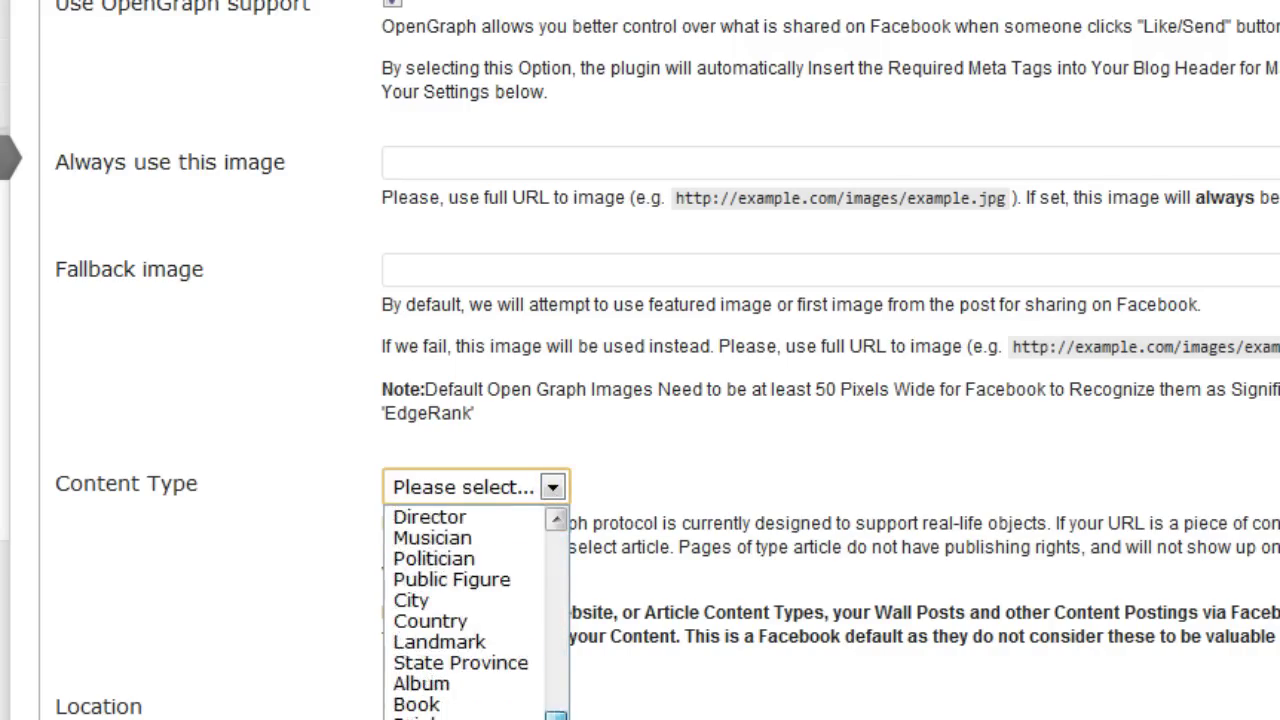
{"action": "scroll", "coordinate": [560, 586], "scroll_direction": "up", "scroll_amount": 7}
{"action": "left_click", "coordinate": [552, 487]}
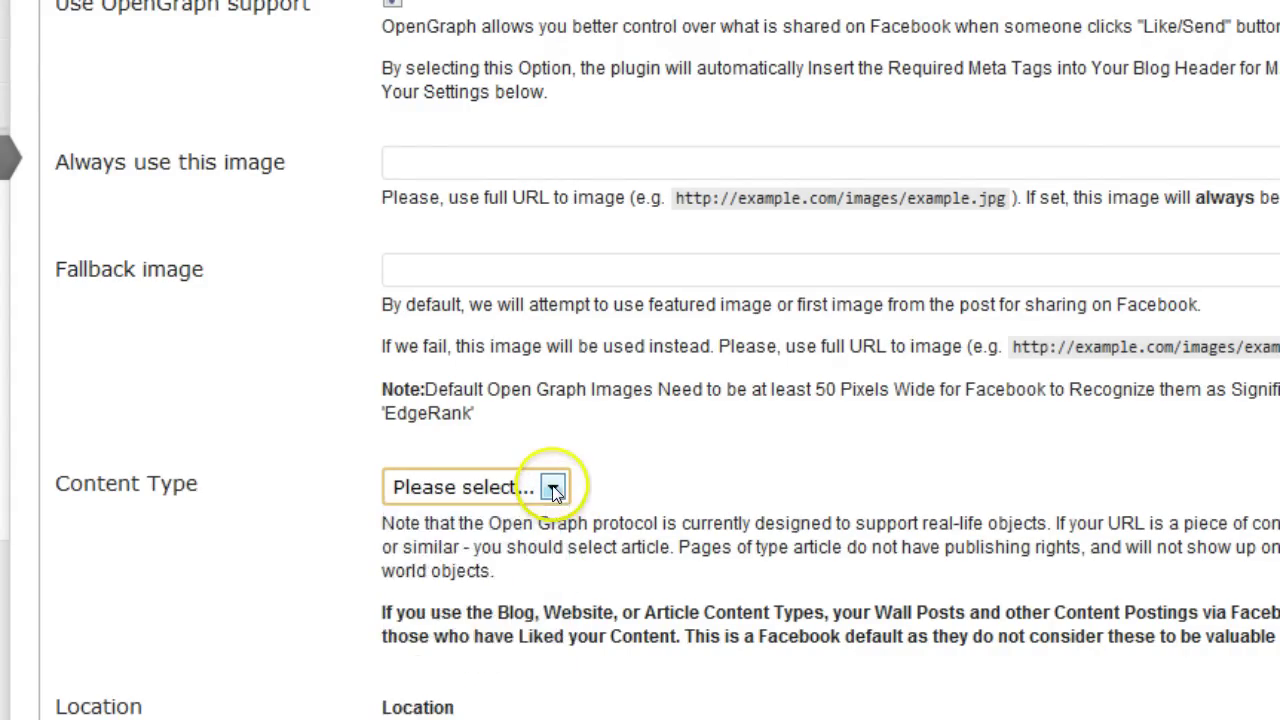
{"action": "left_click", "coordinate": [376, 615]}
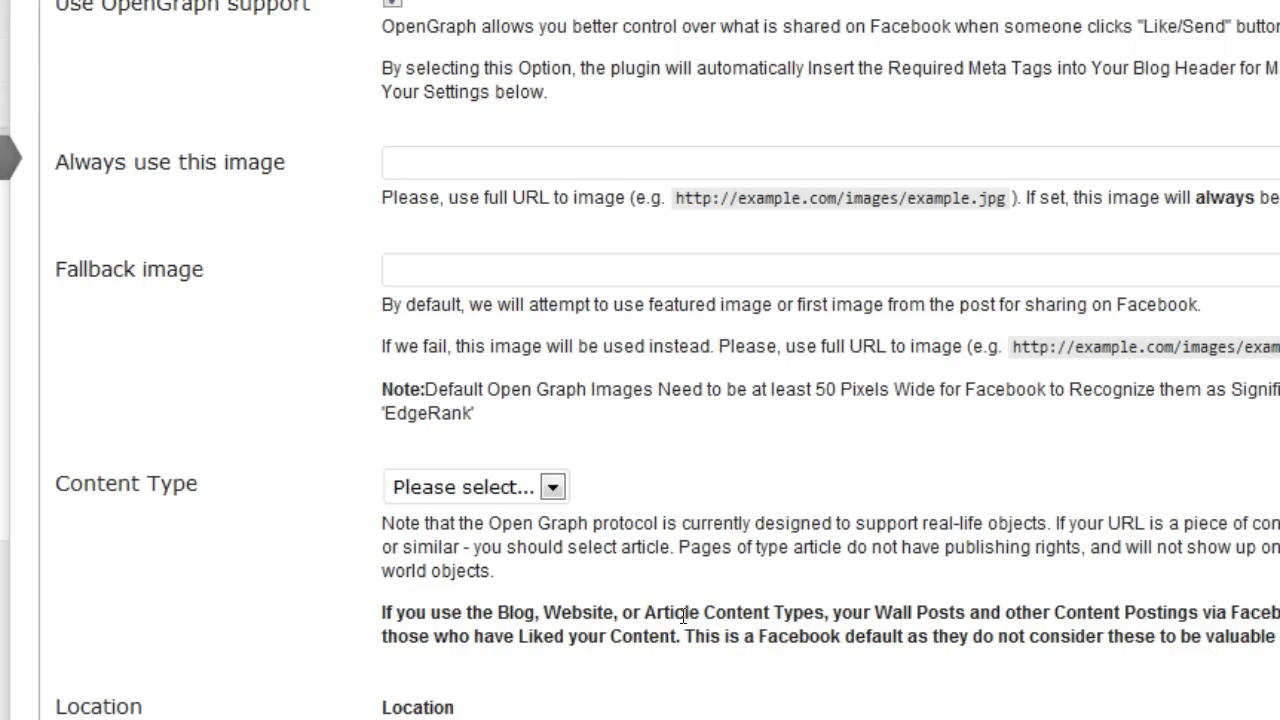
- Set the OpenGraph Content Type to Blog
{"action": "left_click", "coordinate": [552, 489]}
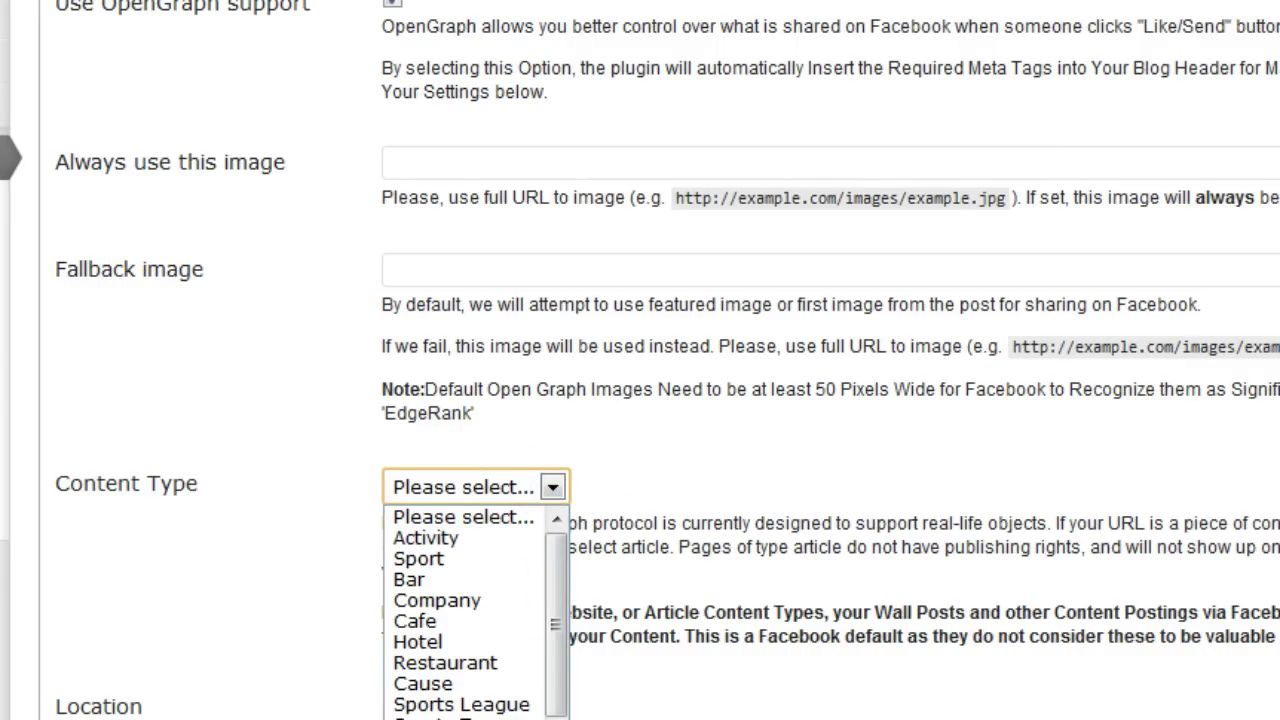
{"action": "scroll", "coordinate": [470, 610], "scroll_direction": "down", "scroll_amount": 5}
{"action": "scroll", "coordinate": [470, 610], "scroll_direction": "down", "scroll_amount": 2}
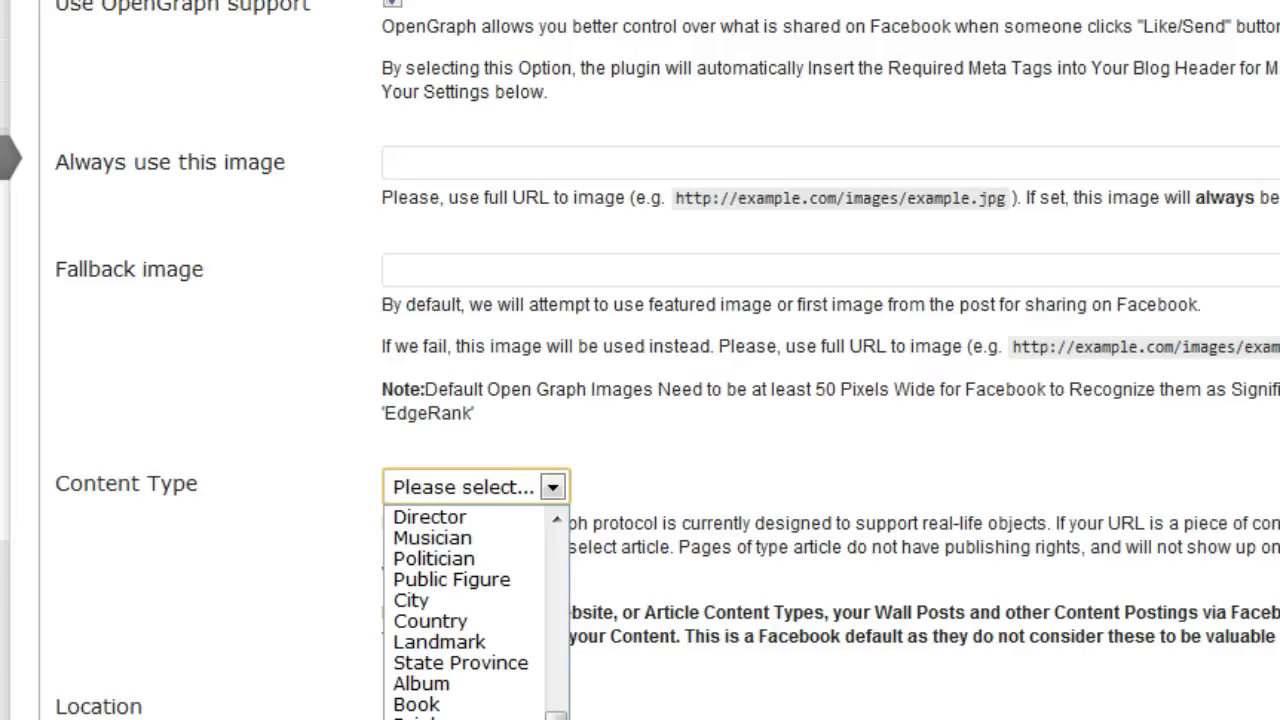
{"action": "type", "text": "blog"}
{"action": "key", "text": "Return"}
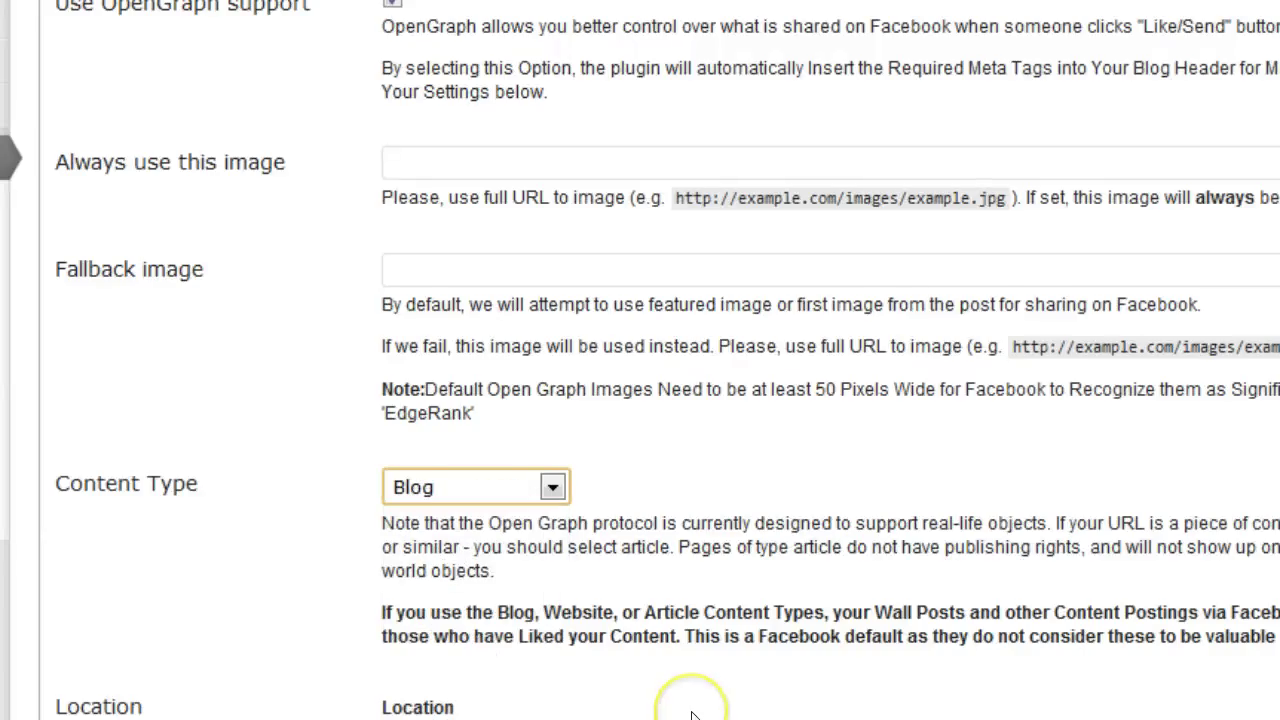
- Review the OpenGraph location and contact fields, from Latitude through Fax Number, and the settings above them
{"action": "scroll", "coordinate": [692, 714], "scroll_direction": "down", "scroll_amount": 2}
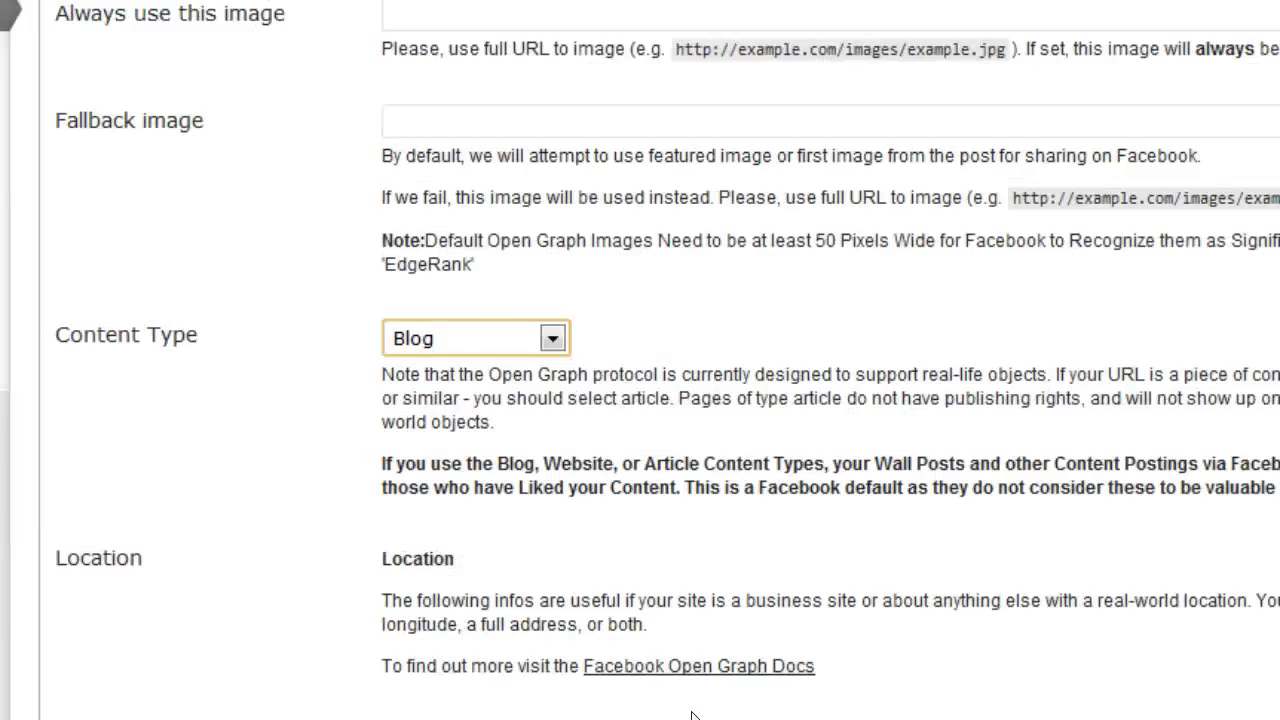
{"action": "scroll", "coordinate": [692, 714], "scroll_direction": "down", "scroll_amount": 3}
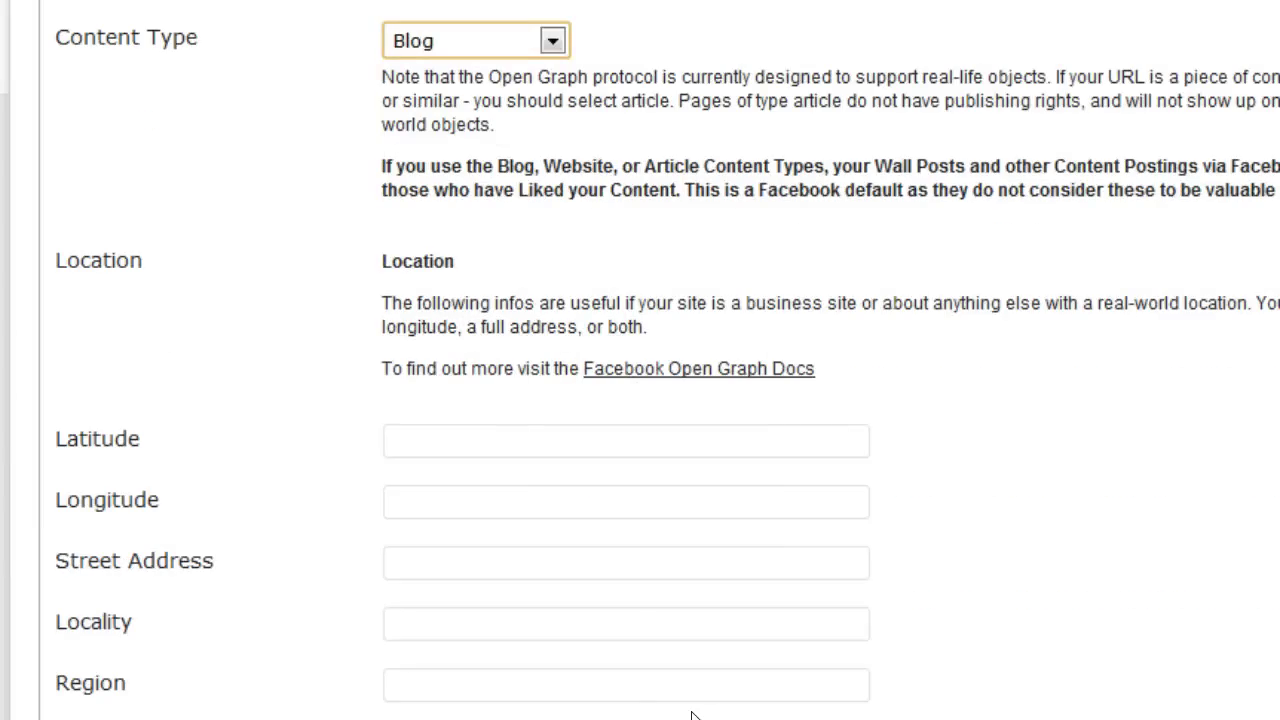
{"action": "left_click", "coordinate": [486, 434]}
{"action": "left_click", "coordinate": [475, 430]}
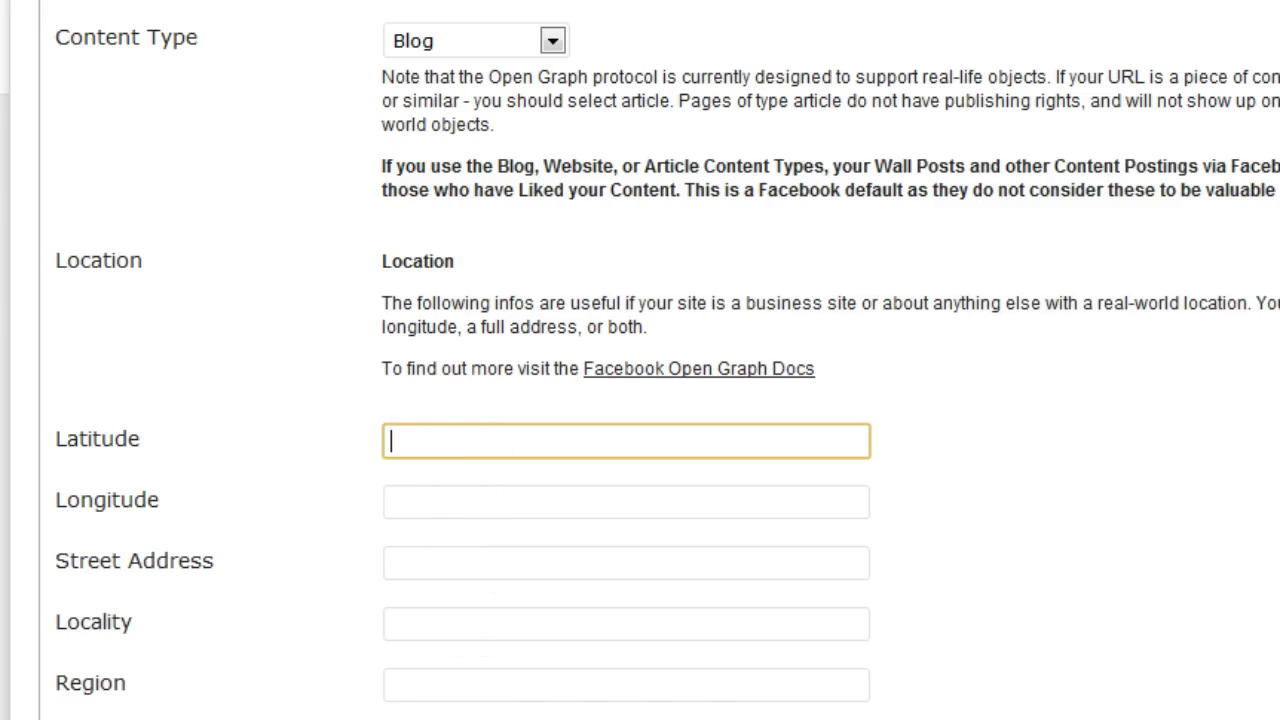
{"action": "scroll", "coordinate": [640, 400], "scroll_direction": "down", "scroll_amount": 2}
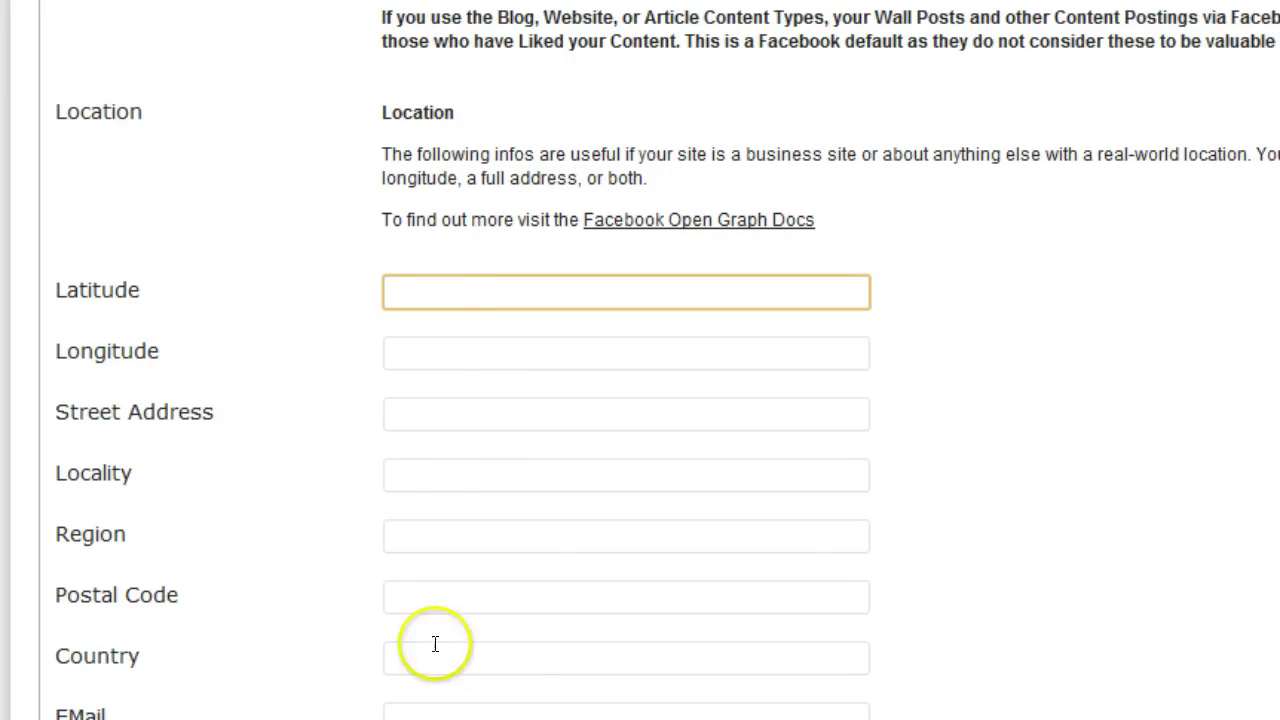
{"action": "scroll", "coordinate": [757, 630], "scroll_direction": "up", "scroll_amount": 9}
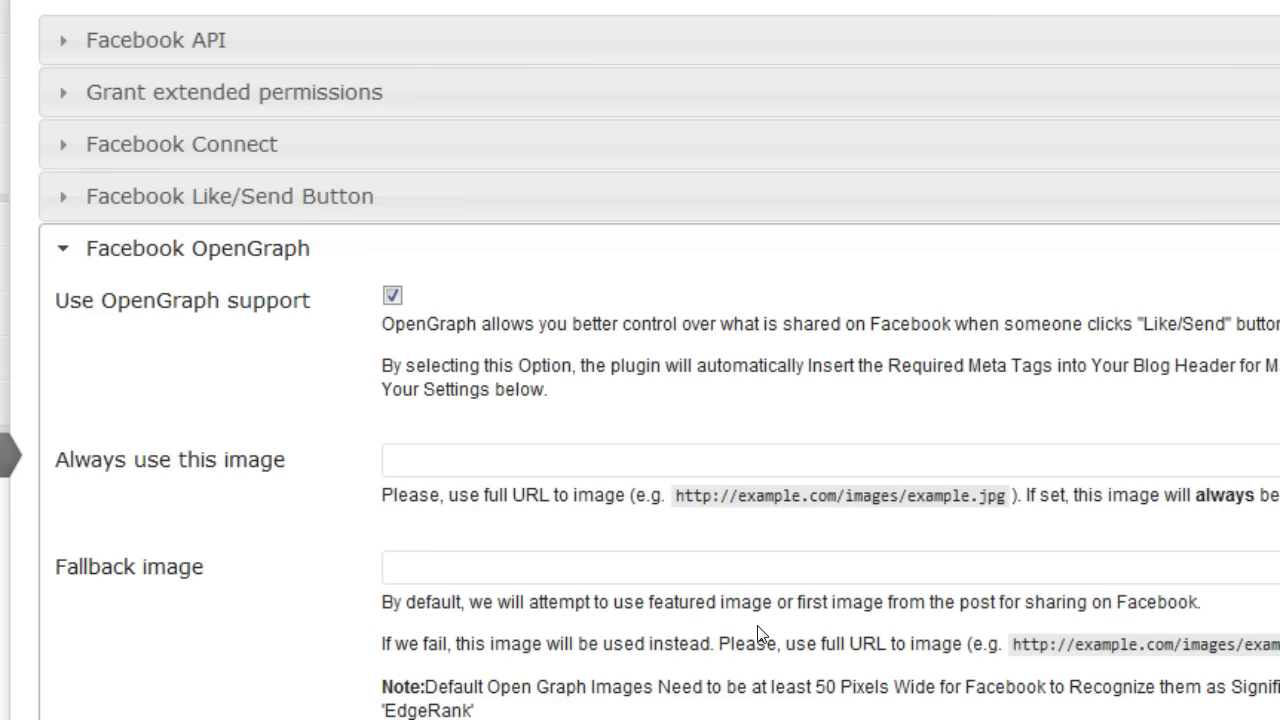
{"action": "scroll", "coordinate": [757, 630], "scroll_direction": "down", "scroll_amount": 3}
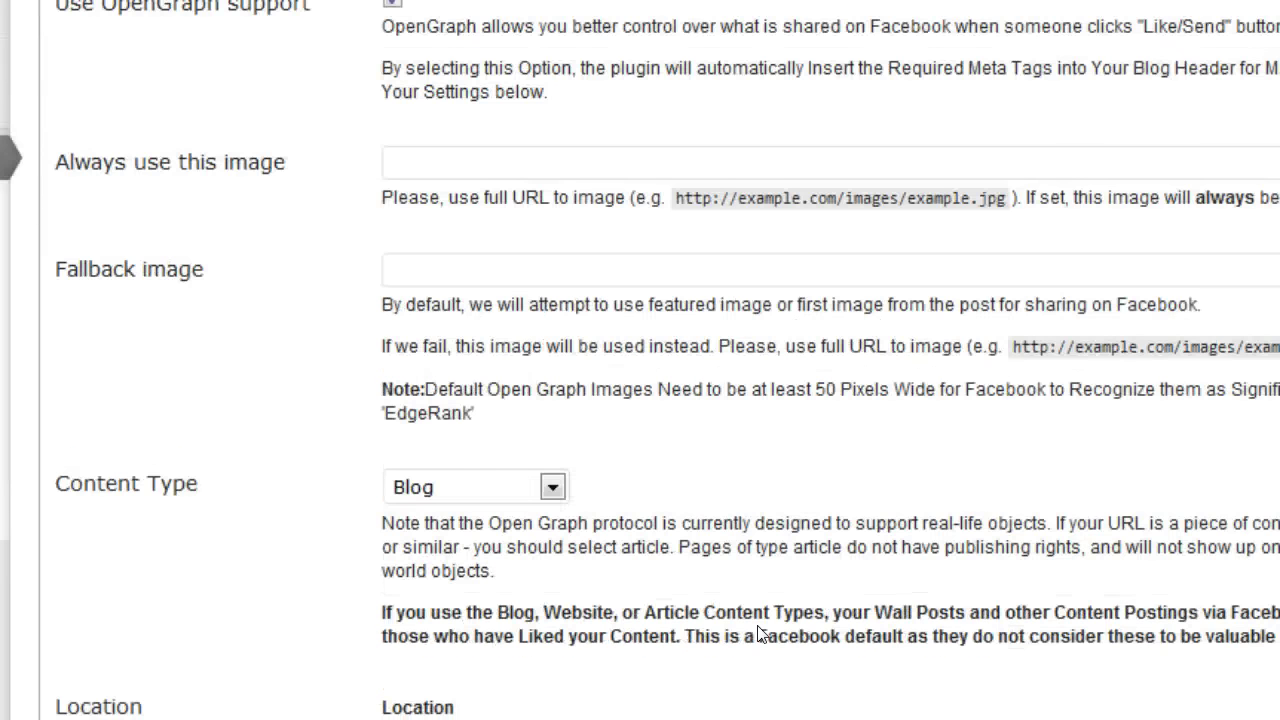
{"action": "scroll", "coordinate": [757, 630], "scroll_direction": "down", "scroll_amount": 7}
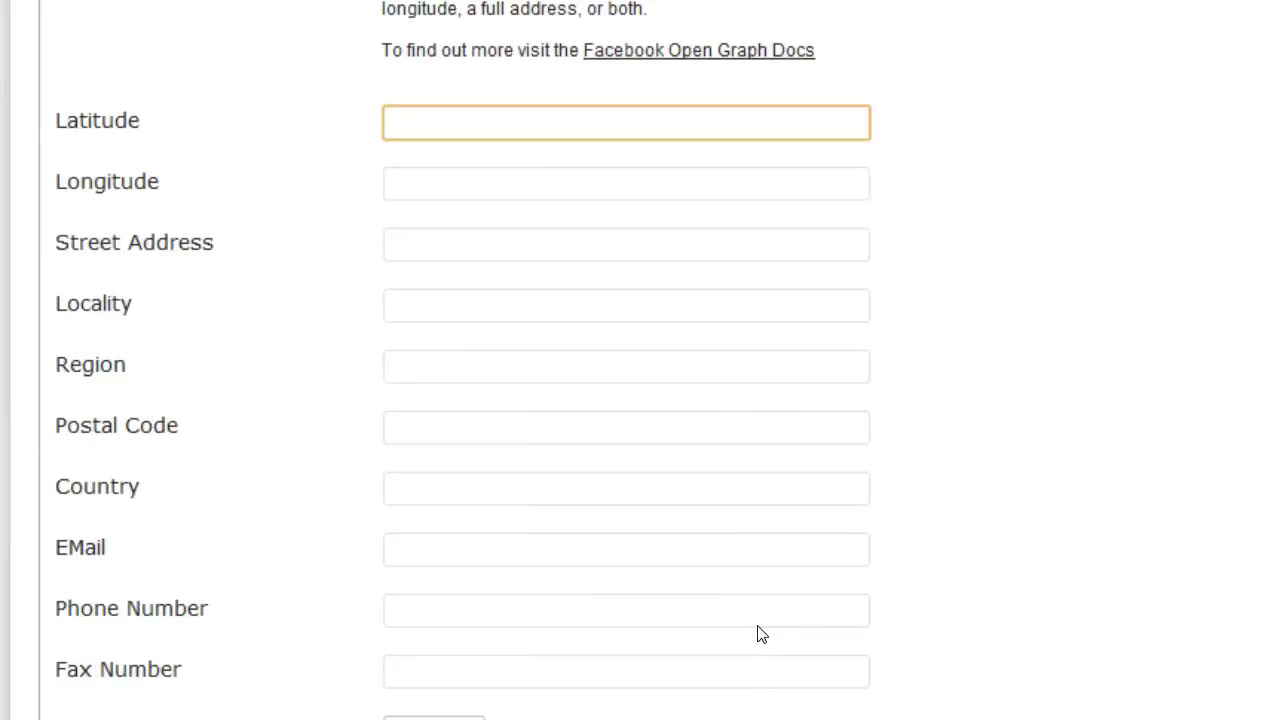
- Save all changes to the Facebook settings
{"action": "left_click", "coordinate": [222, 620]}
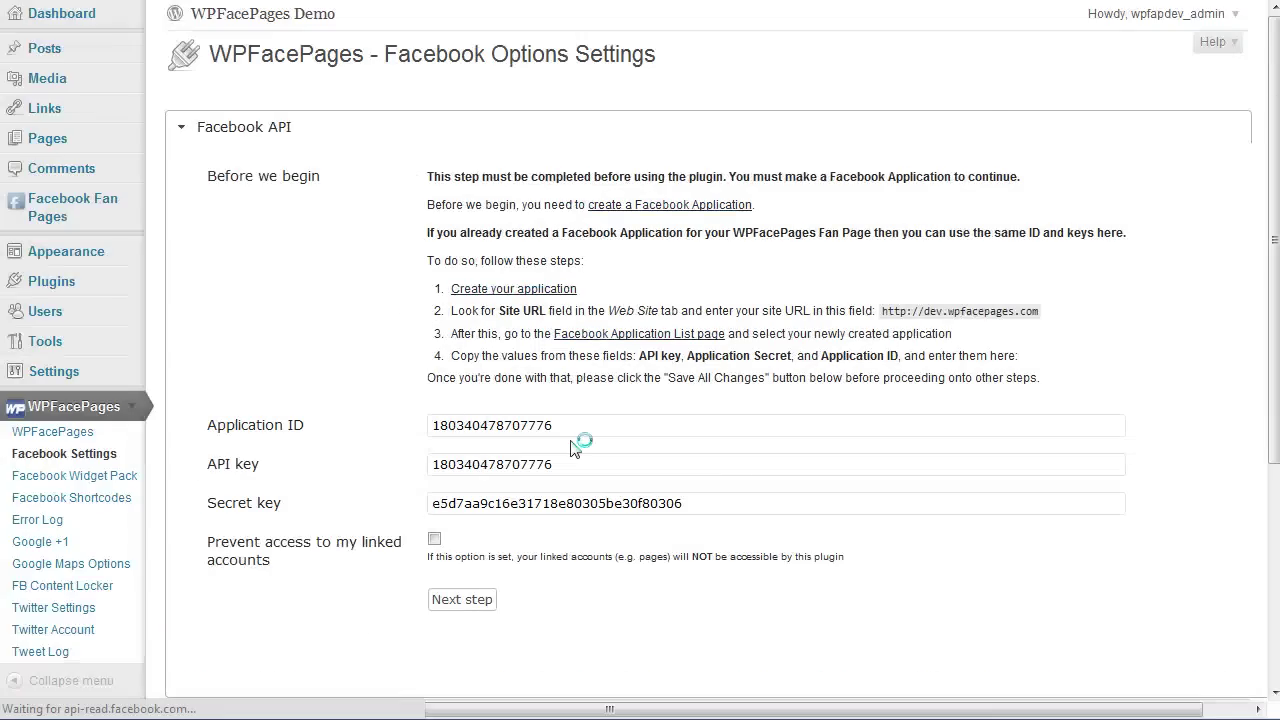
{"action": "scroll", "coordinate": [574, 447], "scroll_direction": "down", "scroll_amount": 4}
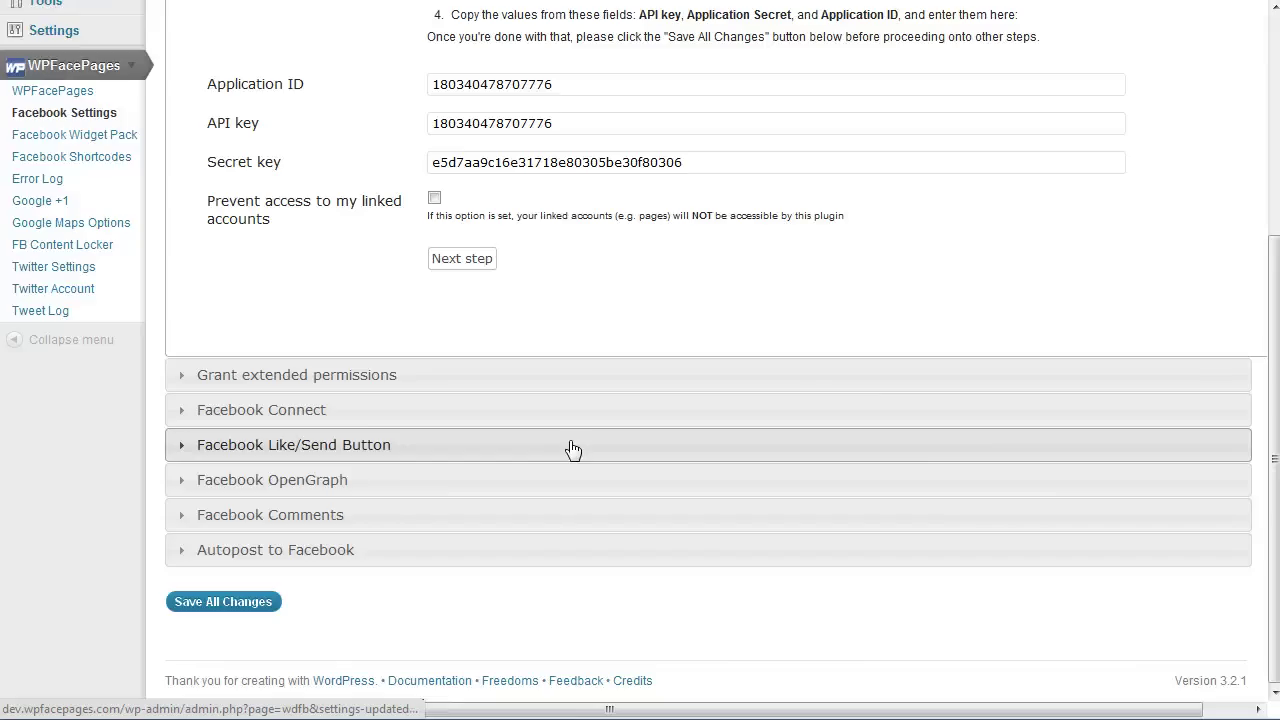
{"action": "scroll", "coordinate": [576, 480], "scroll_direction": "up", "scroll_amount": 3}
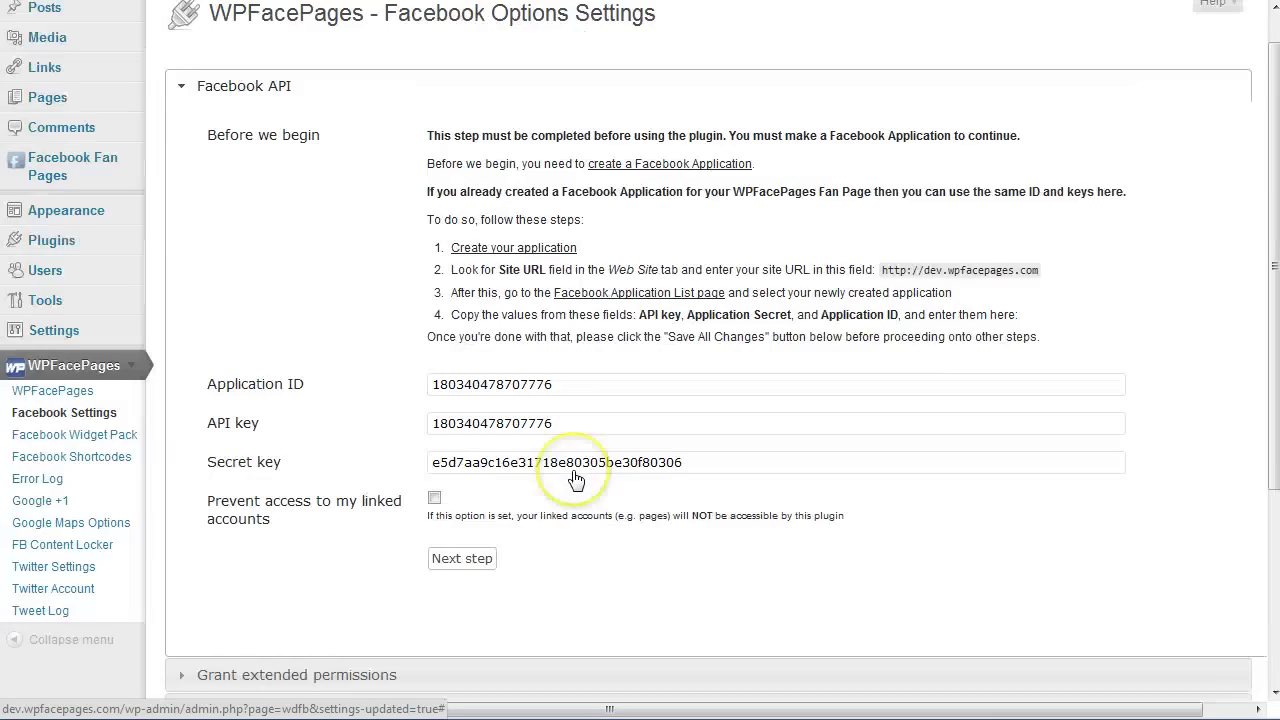
{"action": "scroll", "coordinate": [576, 480], "scroll_direction": "up", "scroll_amount": 1}
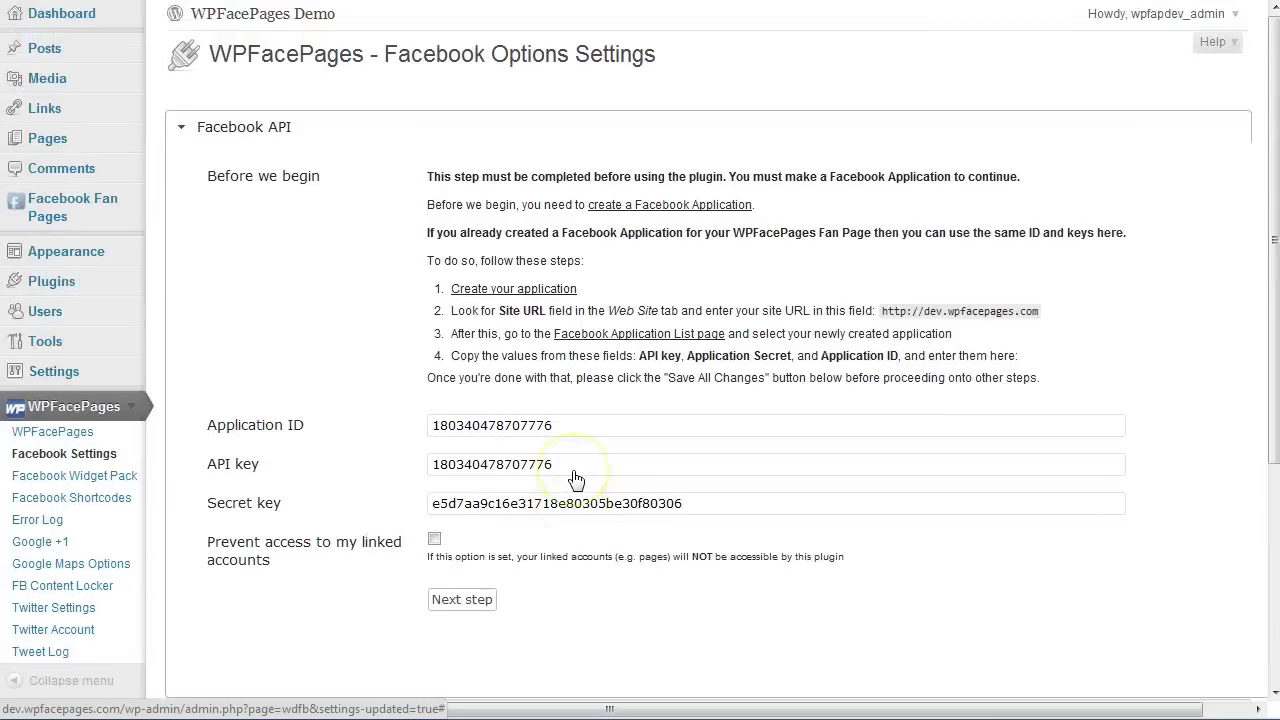
- Open the post "A Simple Text Post" for editing from the list of all posts
{"action": "left_click", "coordinate": [130, 48]}
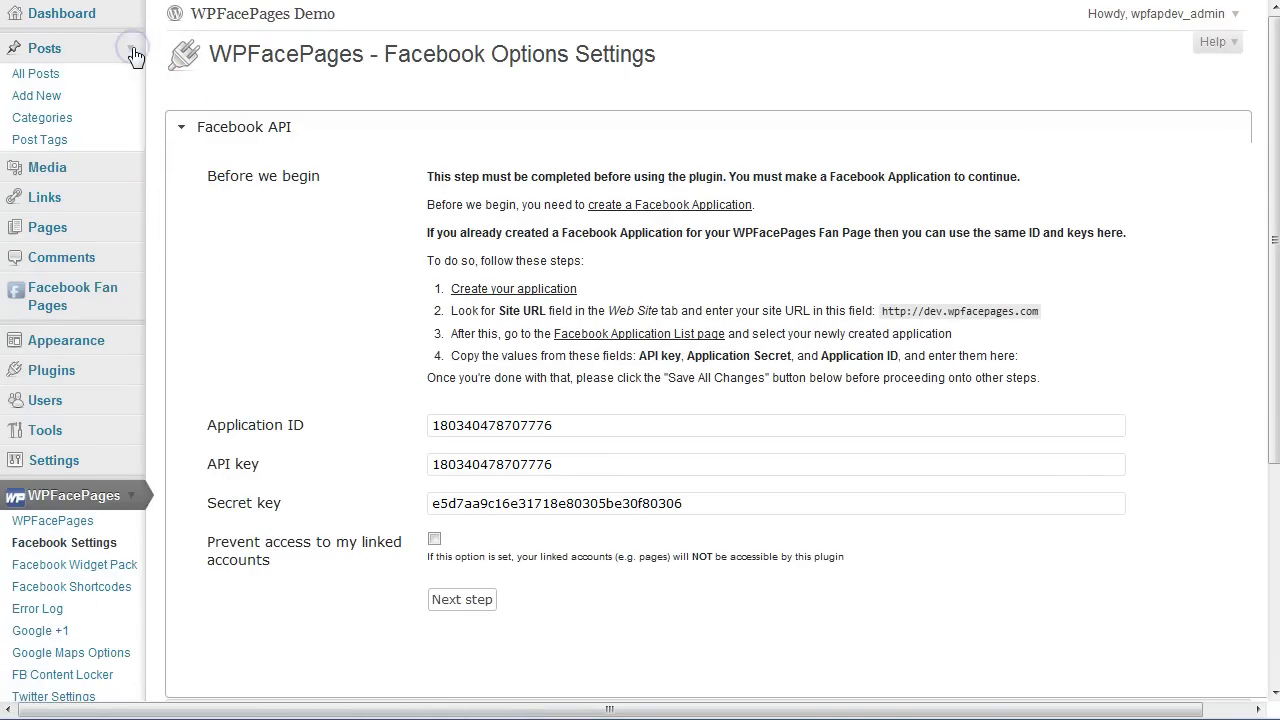
{"action": "left_click", "coordinate": [62, 75]}
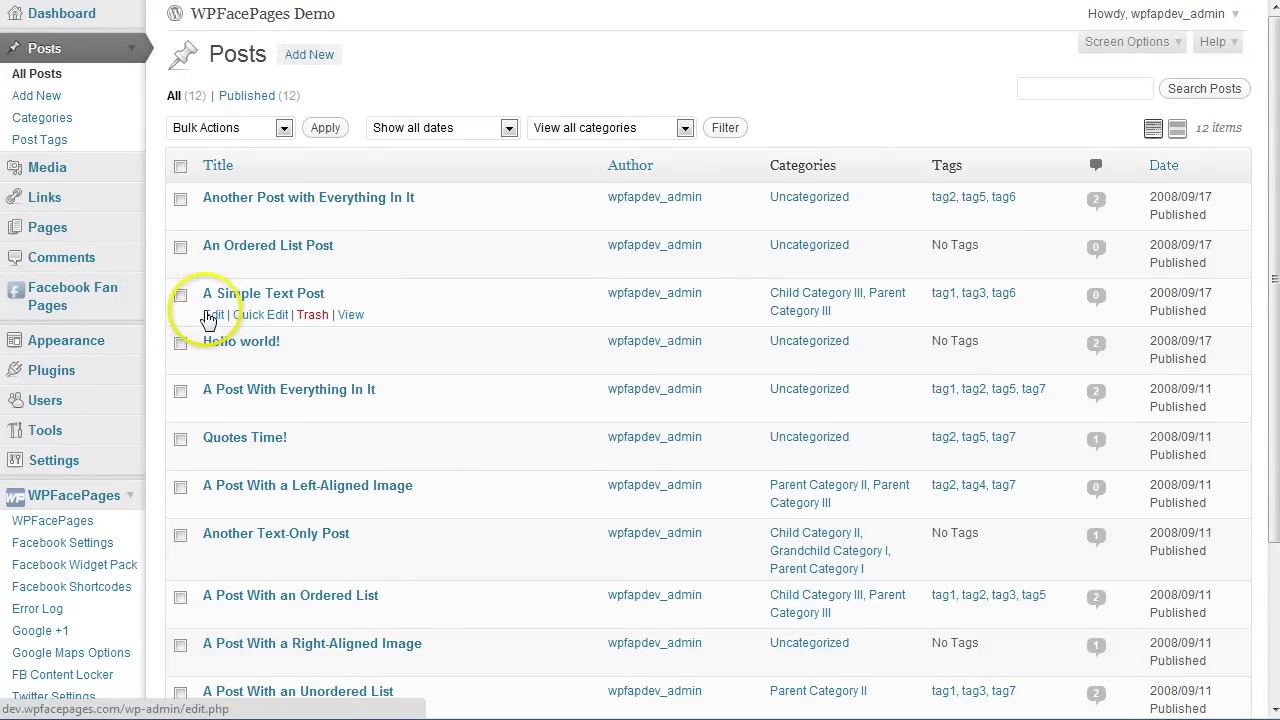
{"action": "left_click", "coordinate": [211, 315]}
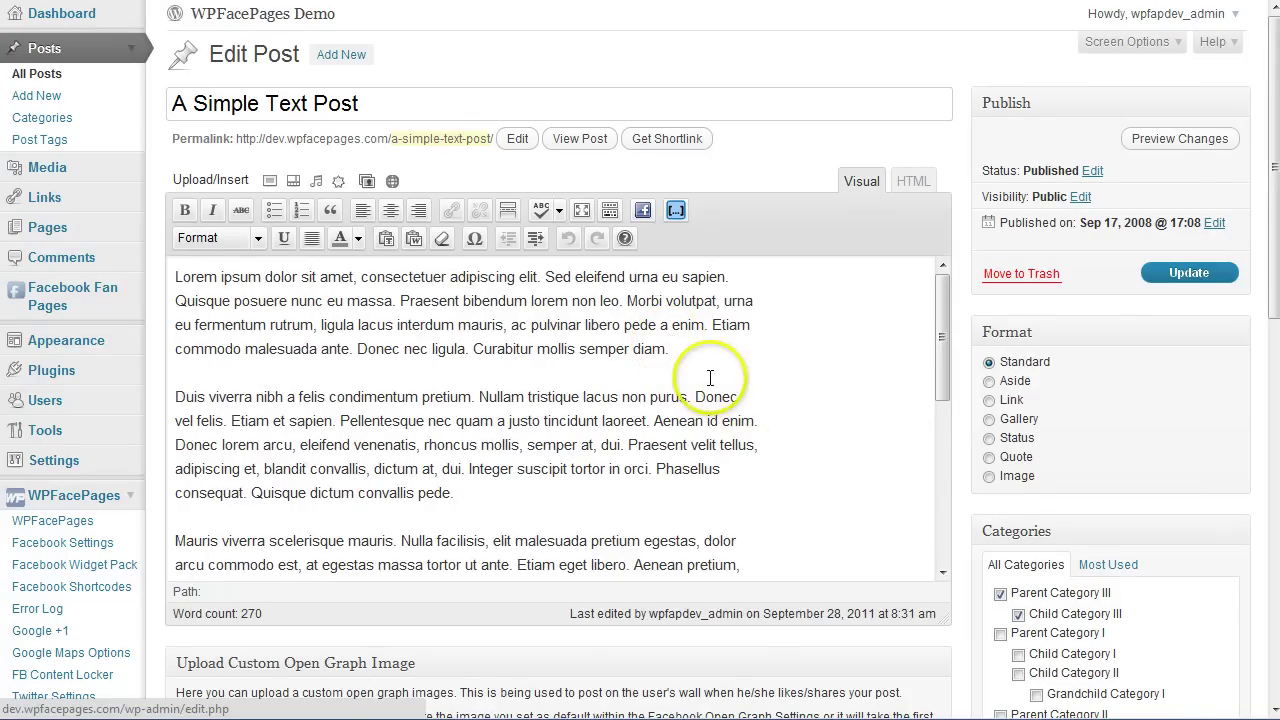
- Examine the post's body text and the custom Open Graph image and description sections below the editor
{"action": "left_click_drag", "start_coordinate": [672, 352], "coordinate": [172, 278]}
{"action": "left_click", "coordinate": [172, 278]}
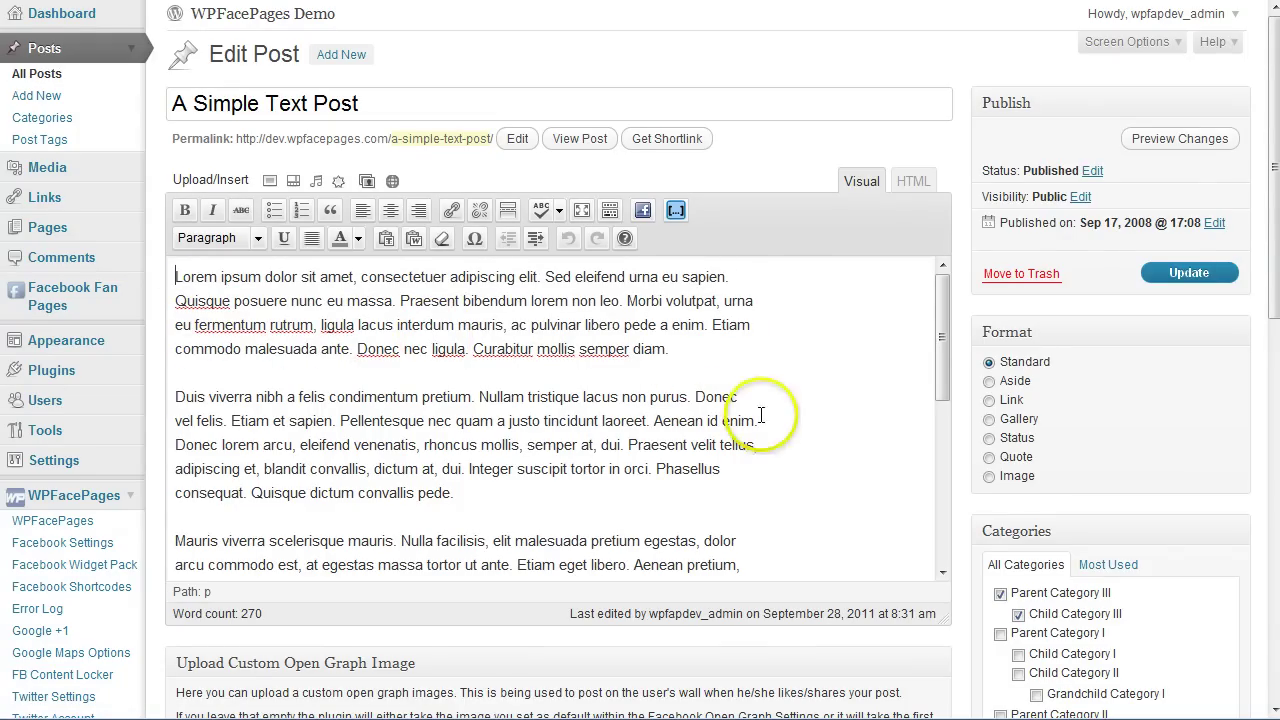
{"action": "scroll", "coordinate": [1135, 422], "scroll_direction": "down", "scroll_amount": 1}
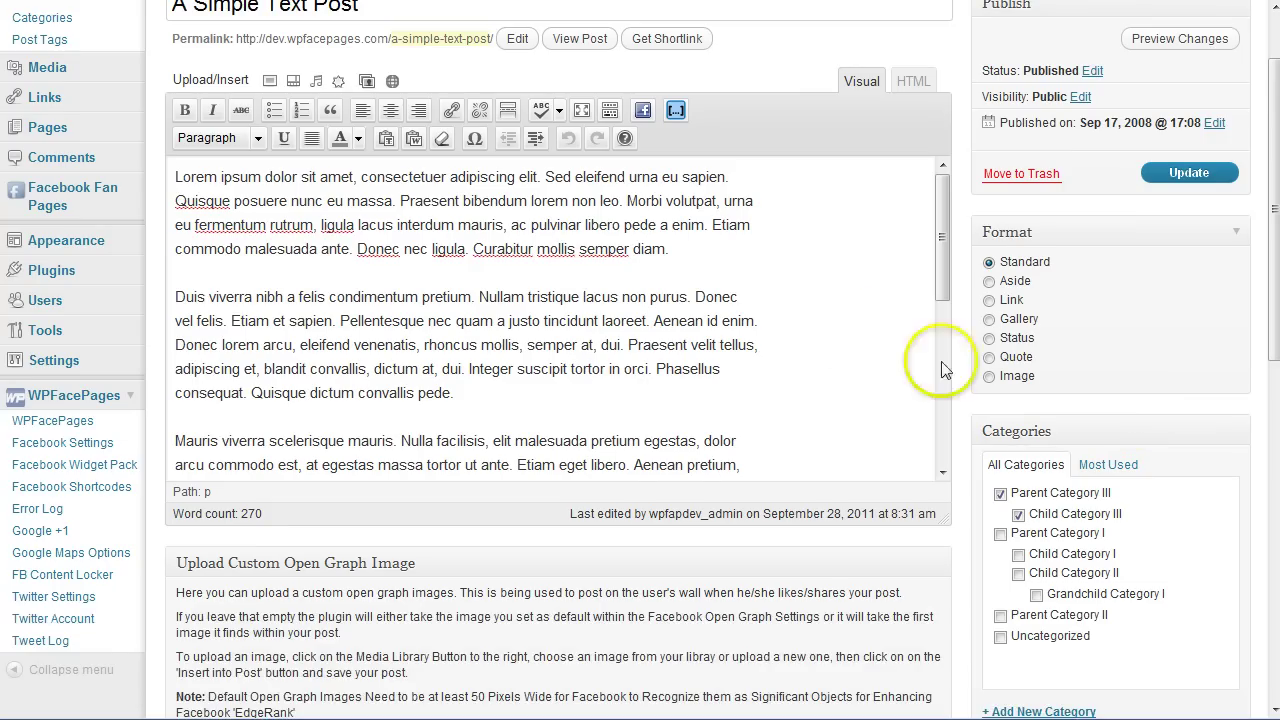
{"action": "scroll", "coordinate": [851, 323], "scroll_direction": "down", "scroll_amount": 1}
{"action": "scroll", "coordinate": [1022, 372], "scroll_direction": "down", "scroll_amount": 2}
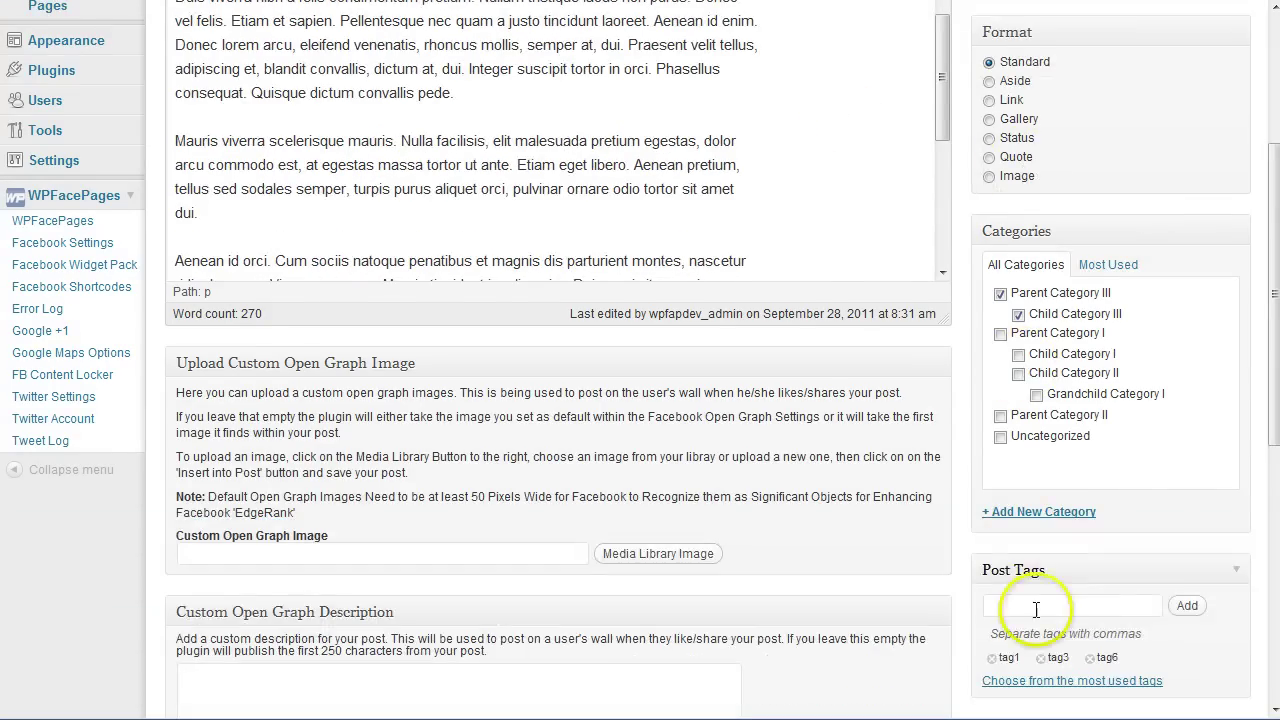
{"action": "scroll", "coordinate": [1150, 600], "scroll_direction": "down", "scroll_amount": 2}
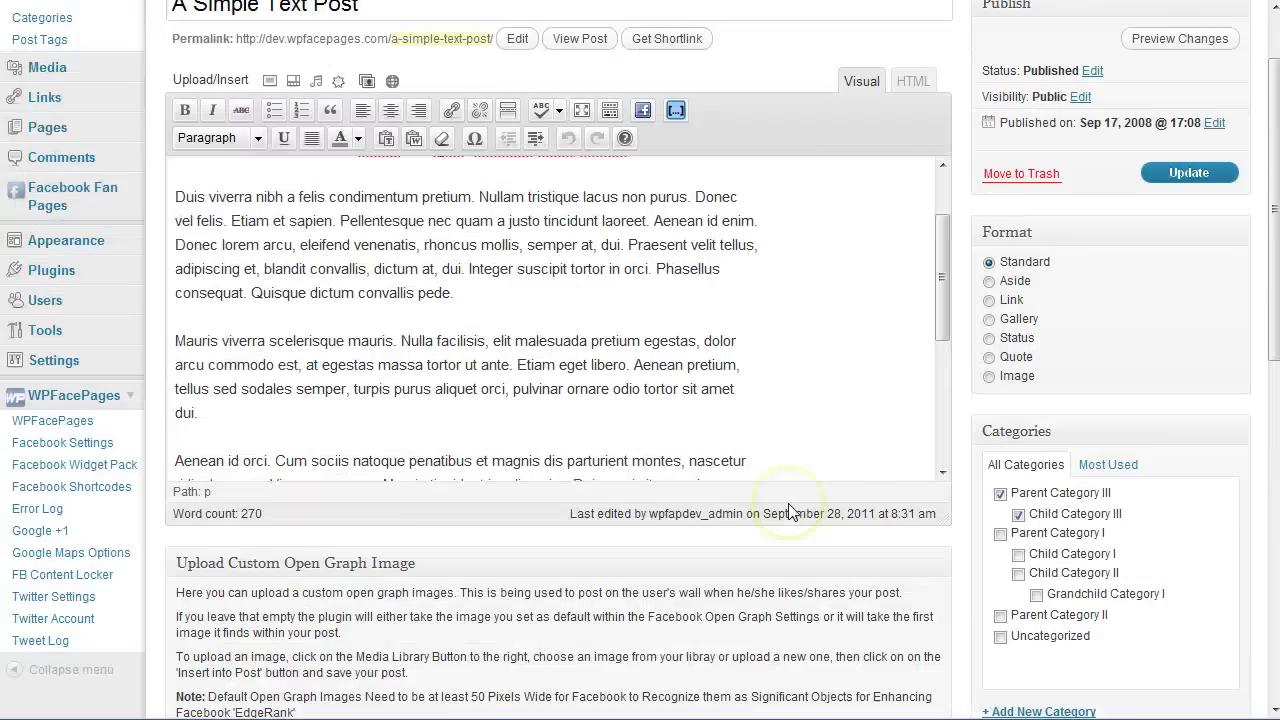
{"action": "scroll", "coordinate": [790, 512], "scroll_direction": "up", "scroll_amount": 5}
{"action": "left_click", "coordinate": [651, 411]}
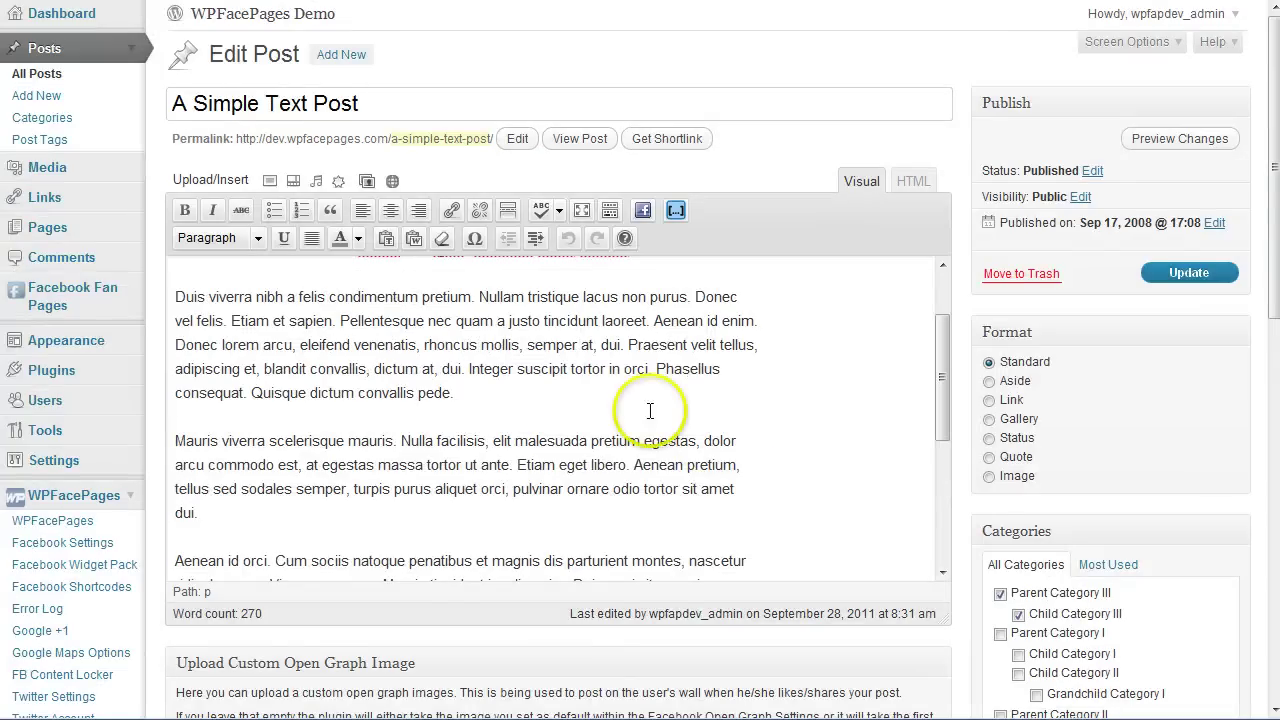
- Review the post's body text again and the instructions for its custom Open Graph image, description and content type
{"action": "scroll", "coordinate": [646, 408], "scroll_direction": "up", "scroll_amount": 2}
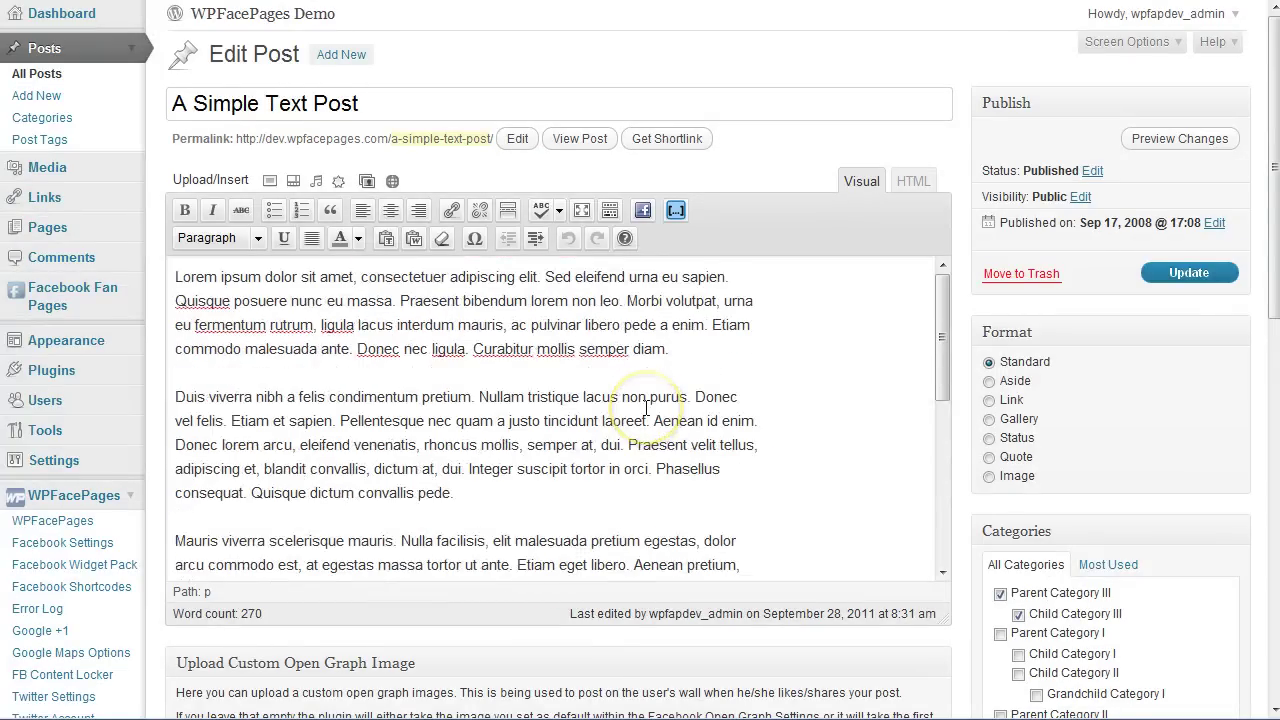
{"action": "left_click", "coordinate": [424, 413]}
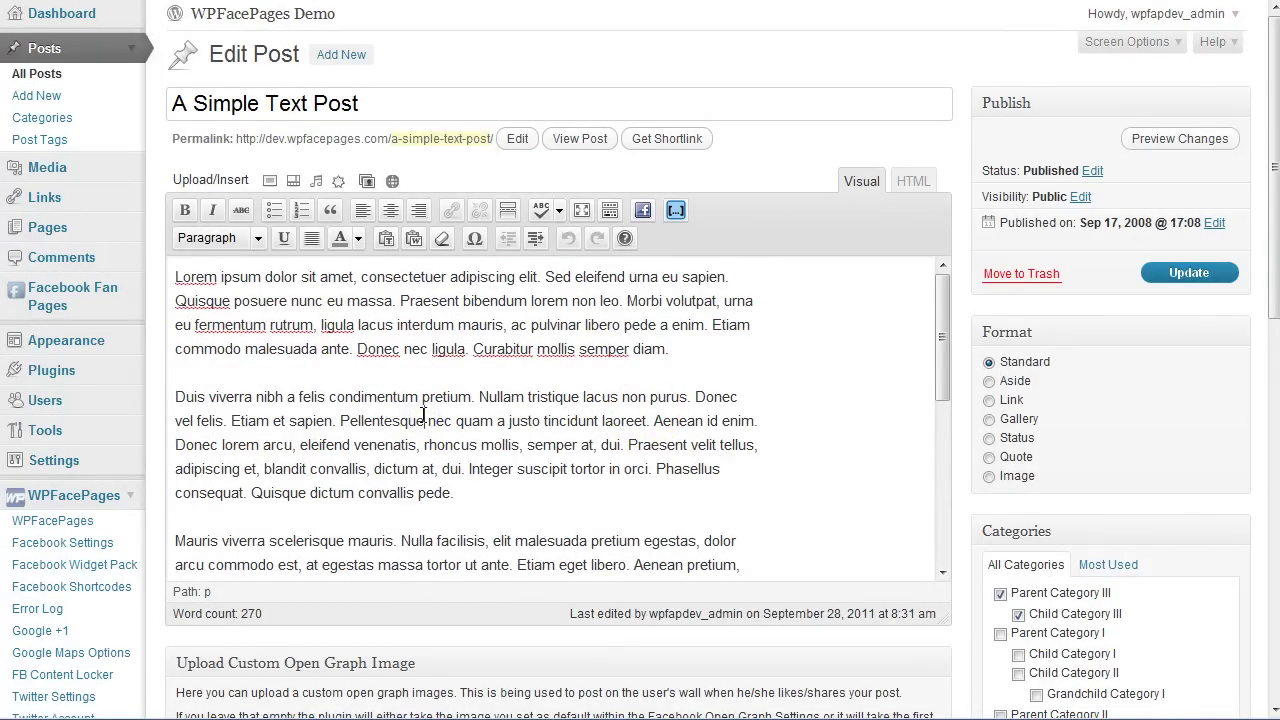
{"action": "scroll", "coordinate": [424, 413], "scroll_direction": "down", "scroll_amount": 7}
{"action": "scroll", "coordinate": [424, 413], "scroll_direction": "up", "scroll_amount": 7}
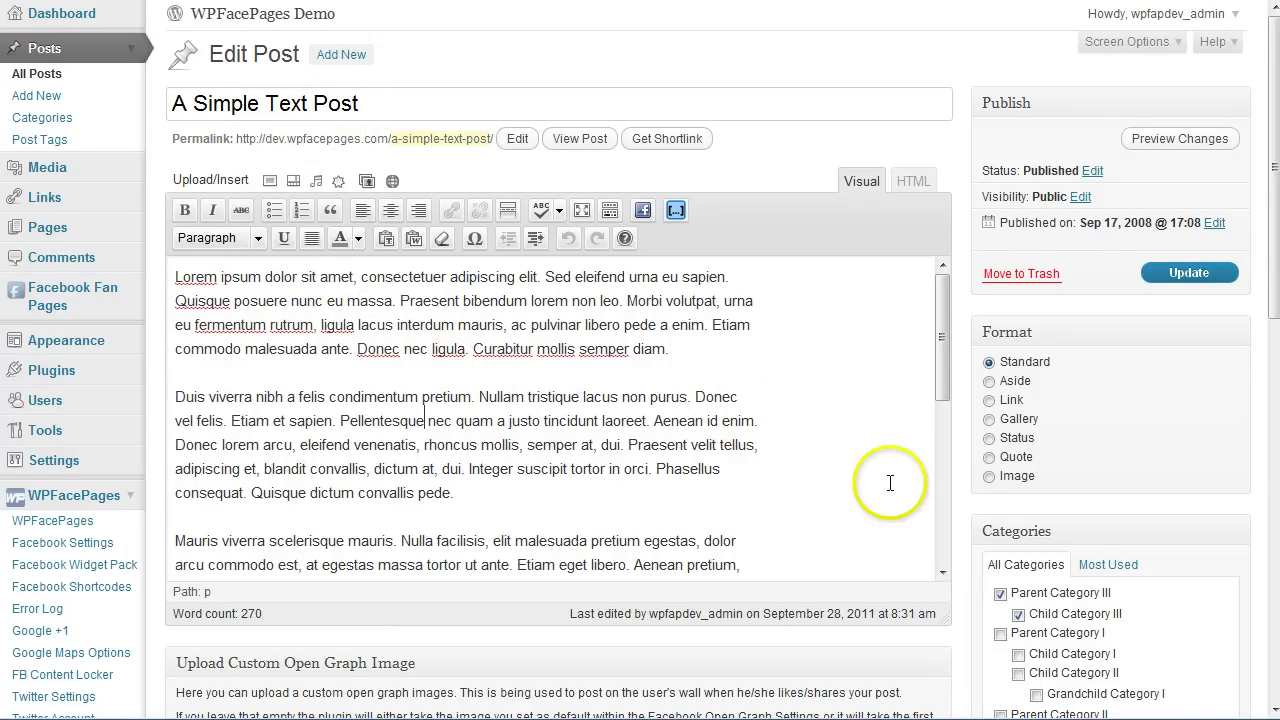
{"action": "left_click", "coordinate": [1273, 79]}
{"action": "left_click_drag", "start_coordinate": [1273, 79], "coordinate": [1273, 316]}
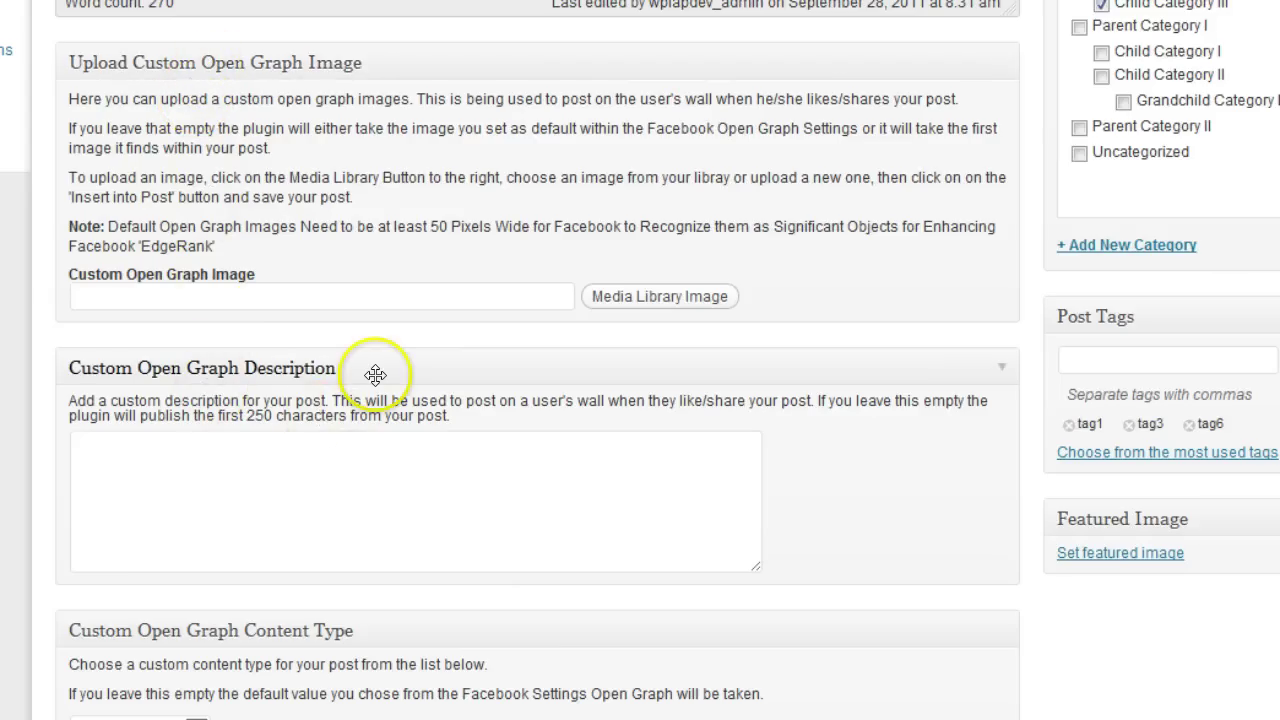
{"action": "scroll", "coordinate": [375, 374], "scroll_direction": "up", "scroll_amount": 2}
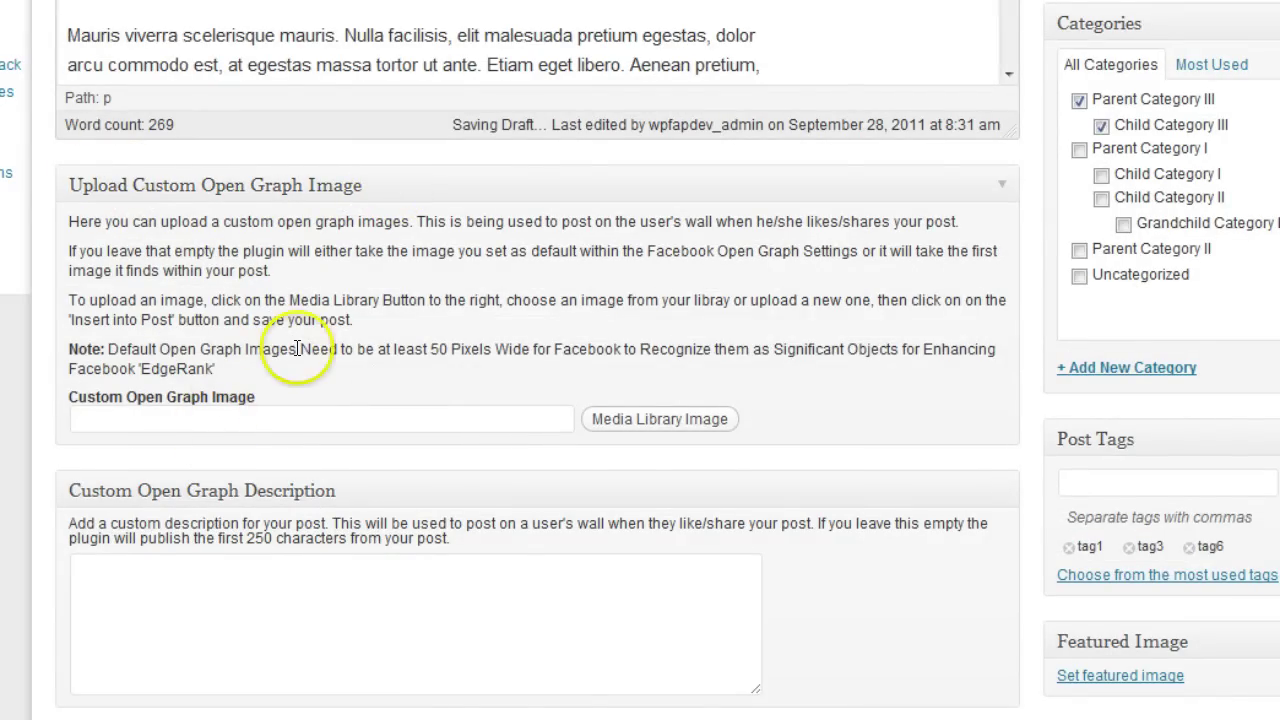
- Set the custom Open Graph image to the thumbnail-size people1.png, the first "people" picture in the media library
{"action": "left_click", "coordinate": [309, 418]}
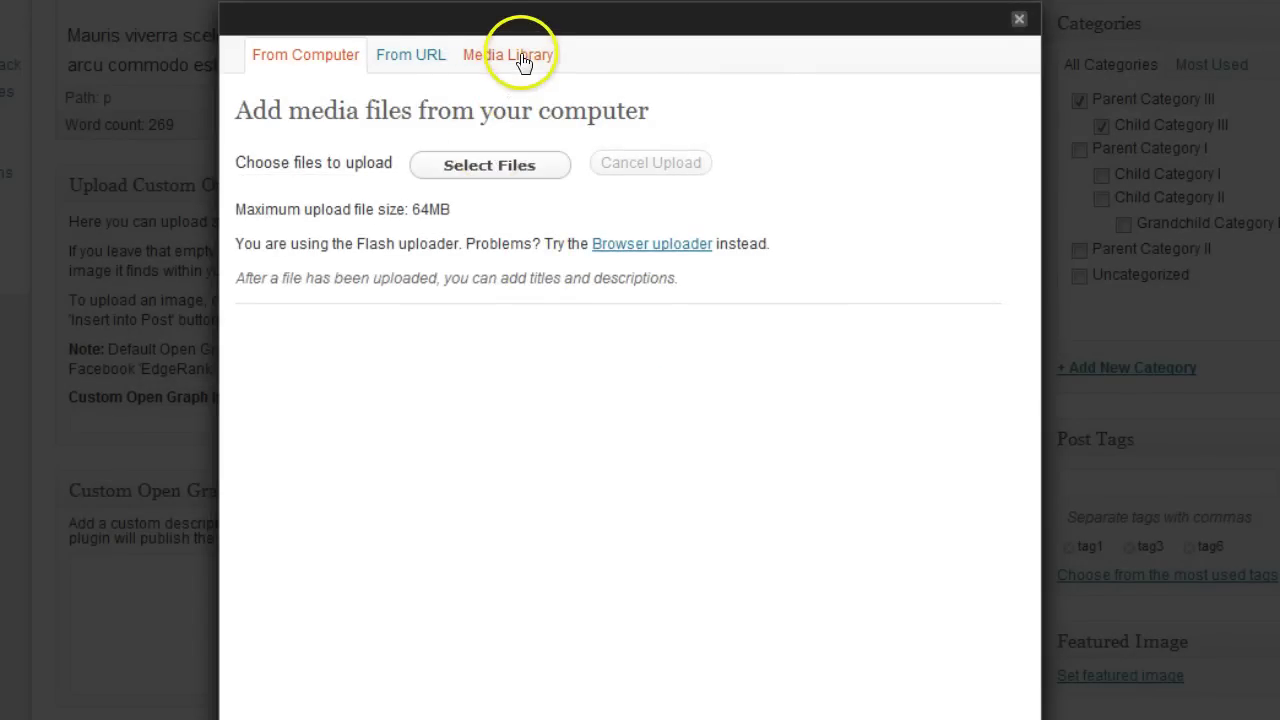
{"action": "left_click", "coordinate": [519, 56]}
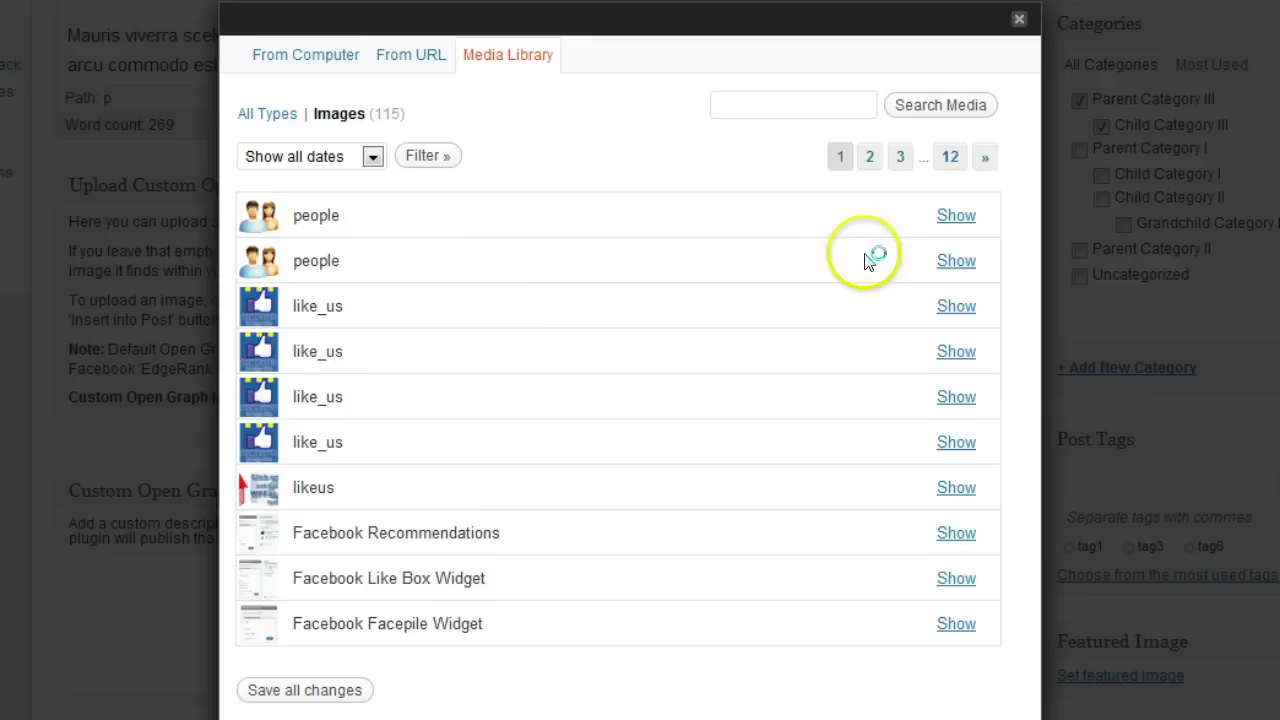
{"action": "left_click", "coordinate": [956, 215]}
{"action": "scroll", "coordinate": [778, 290], "scroll_direction": "down", "scroll_amount": 4}
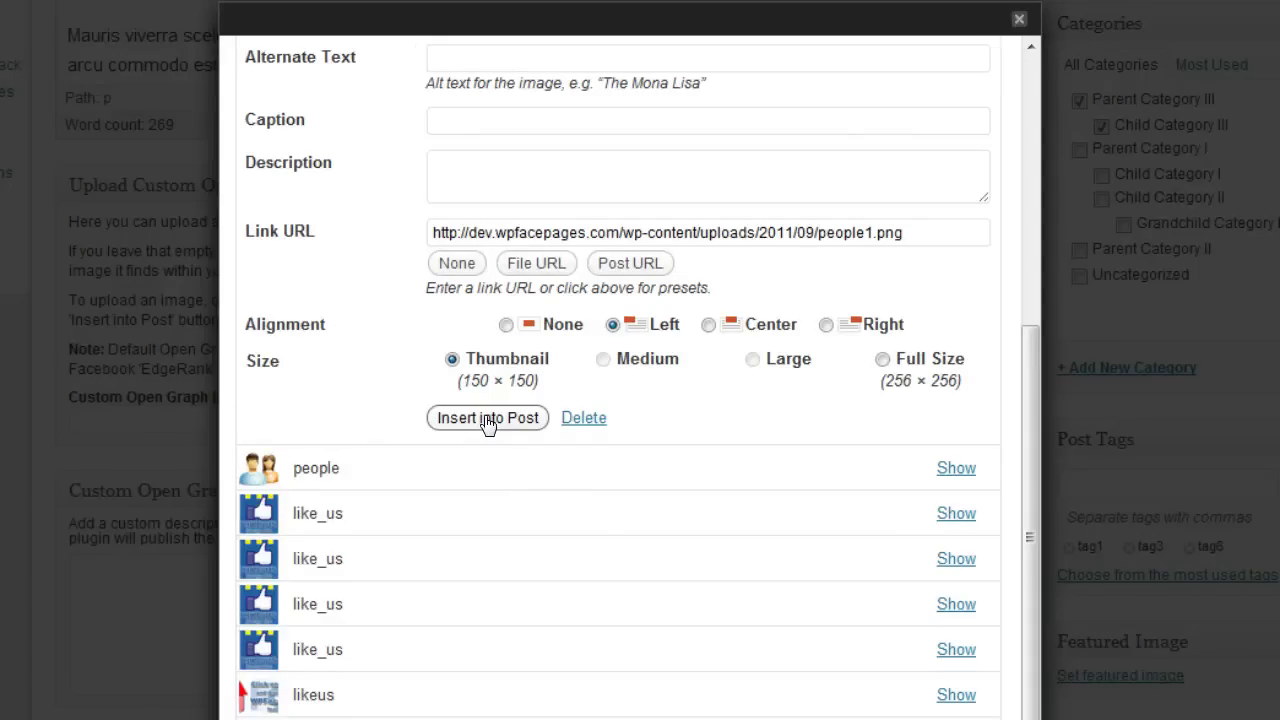
{"action": "mouse_move", "coordinate": [490, 422]}
{"action": "left_mouse_down"}
{"action": "mouse_move", "coordinate": [557, 468]}
{"action": "mouse_move", "coordinate": [466, 391]}
{"action": "mouse_move", "coordinate": [500, 392]}
{"action": "left_mouse_up"}
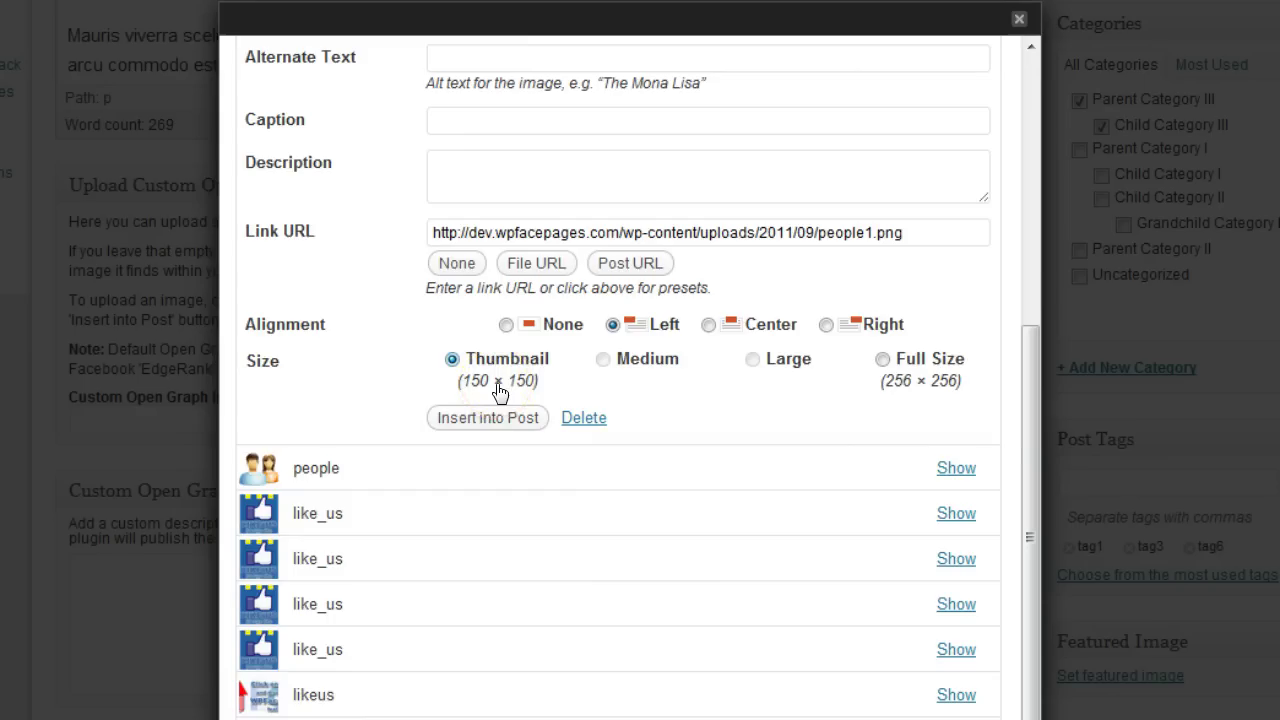
{"action": "left_click", "coordinate": [497, 420]}
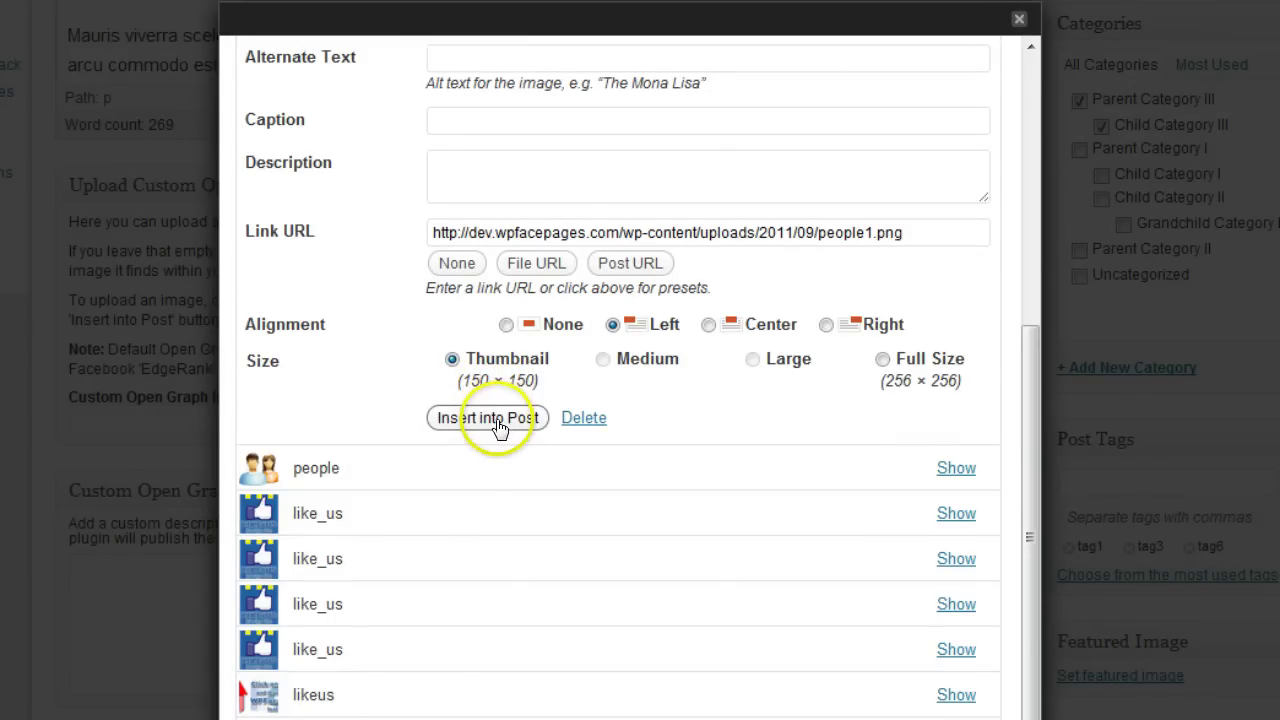
{"action": "mouse_move", "coordinate": [497, 425]}
{"action": "left_mouse_down"}
{"action": "mouse_move", "coordinate": [466, 381]}
{"action": "mouse_move", "coordinate": [530, 393]}
{"action": "left_mouse_up"}
{"action": "left_click", "coordinate": [498, 420]}
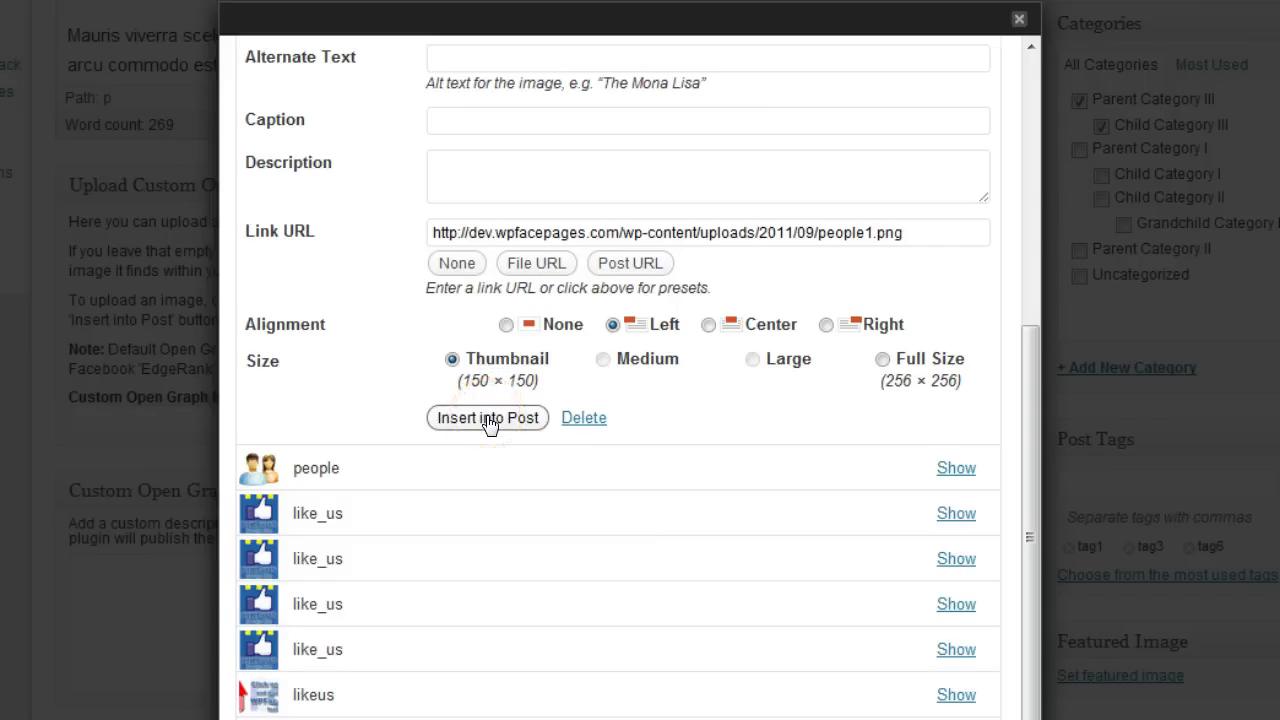
{"action": "left_click", "coordinate": [490, 422]}
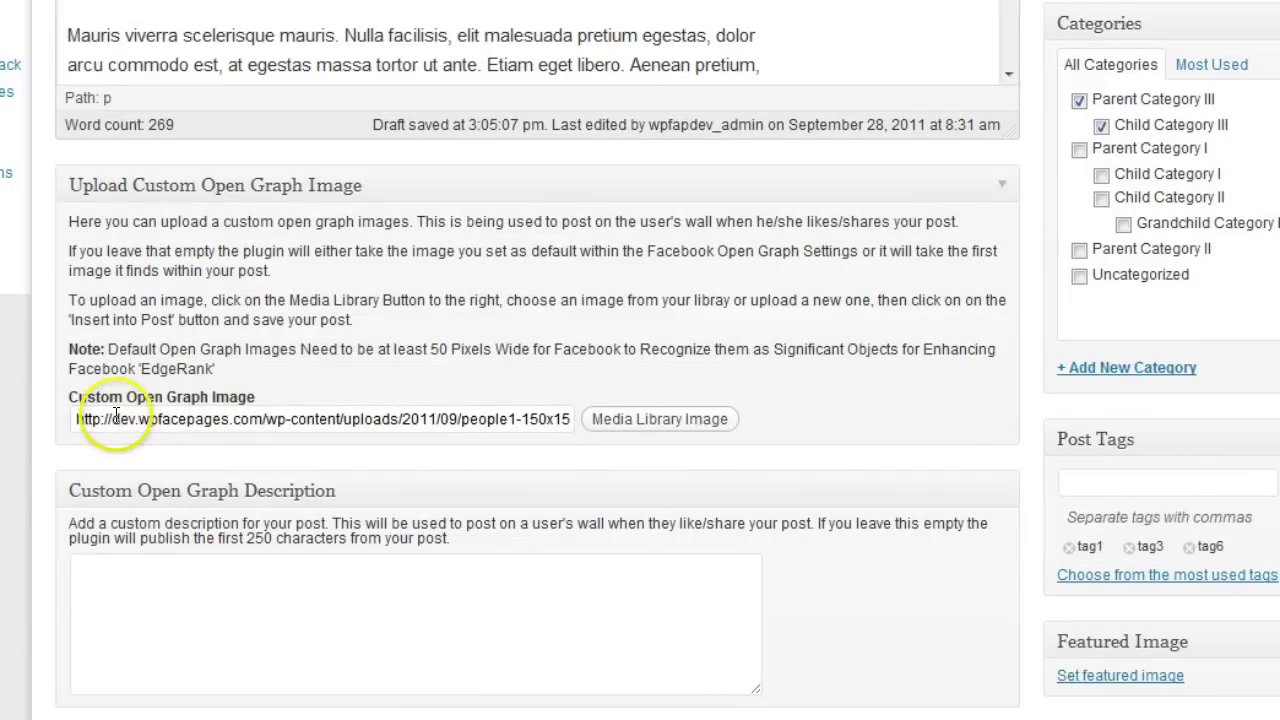
{"action": "left_click_drag", "start_coordinate": [75, 419], "coordinate": [595, 422]}
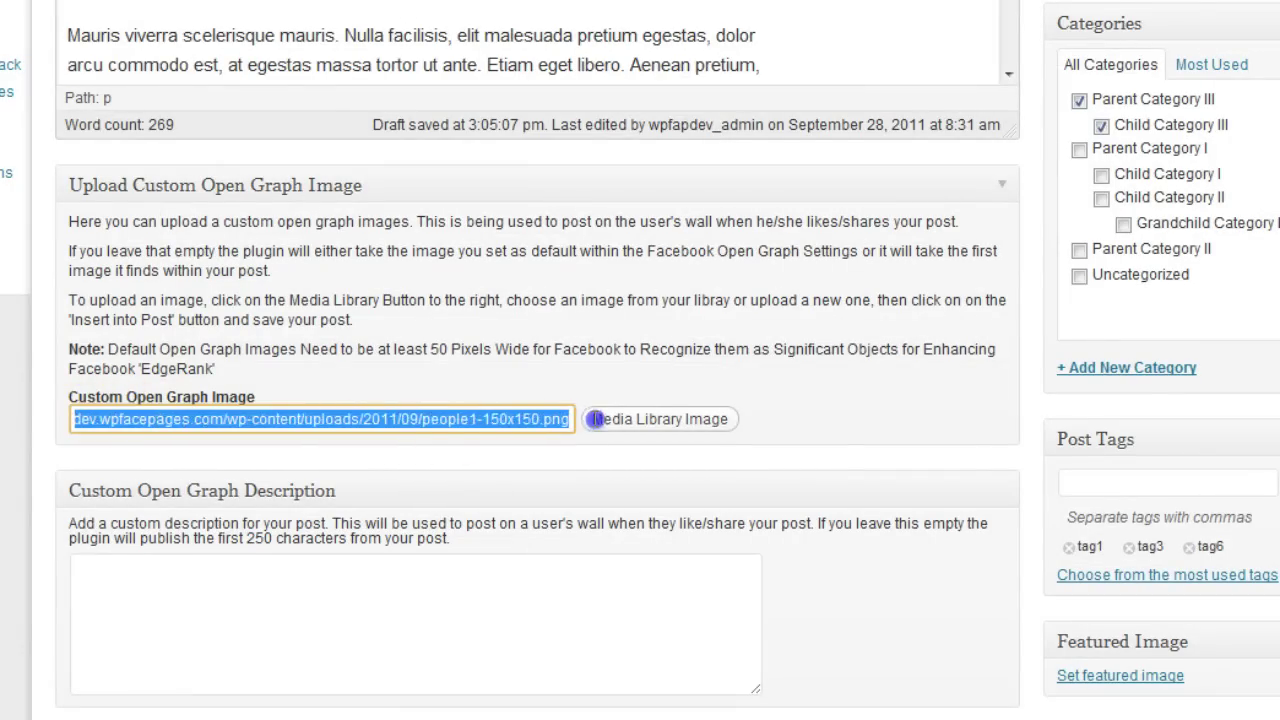
{"action": "left_click", "coordinate": [470, 419]}
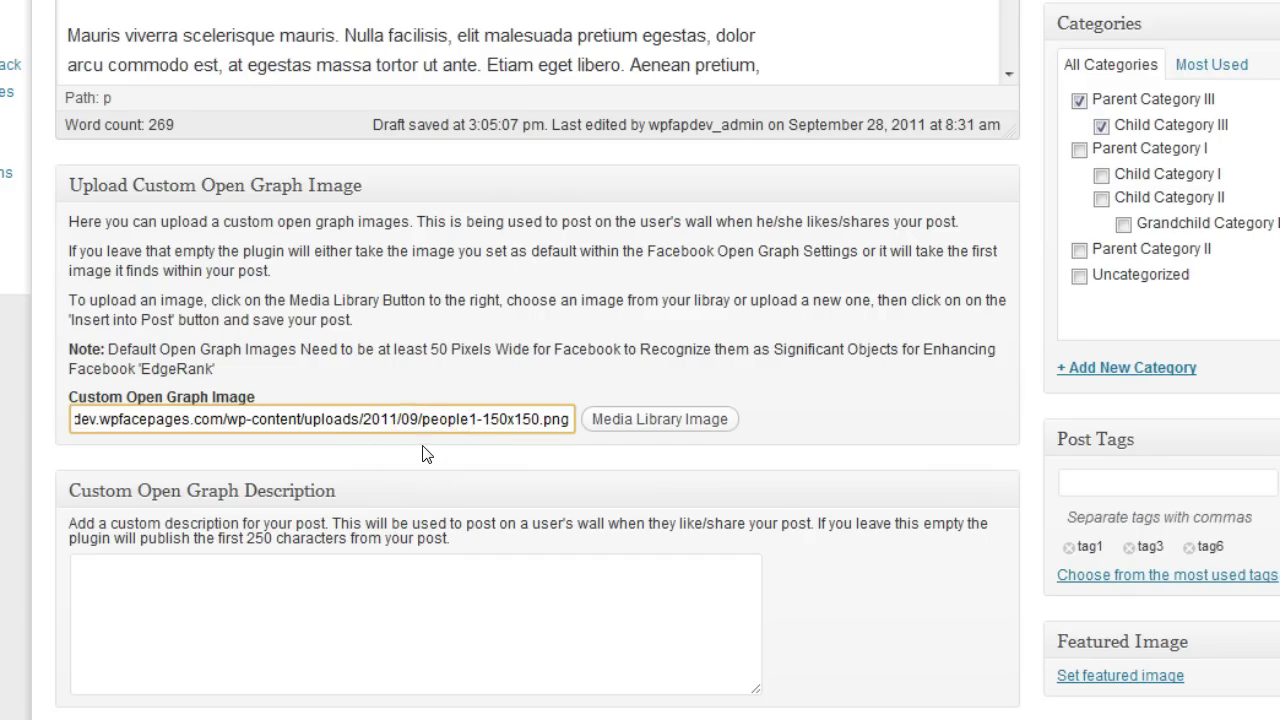
- Compare the custom Open Graph description instructions with the opening paragraph of the post's body text
{"action": "scroll", "coordinate": [422, 454], "scroll_direction": "down", "scroll_amount": 2}
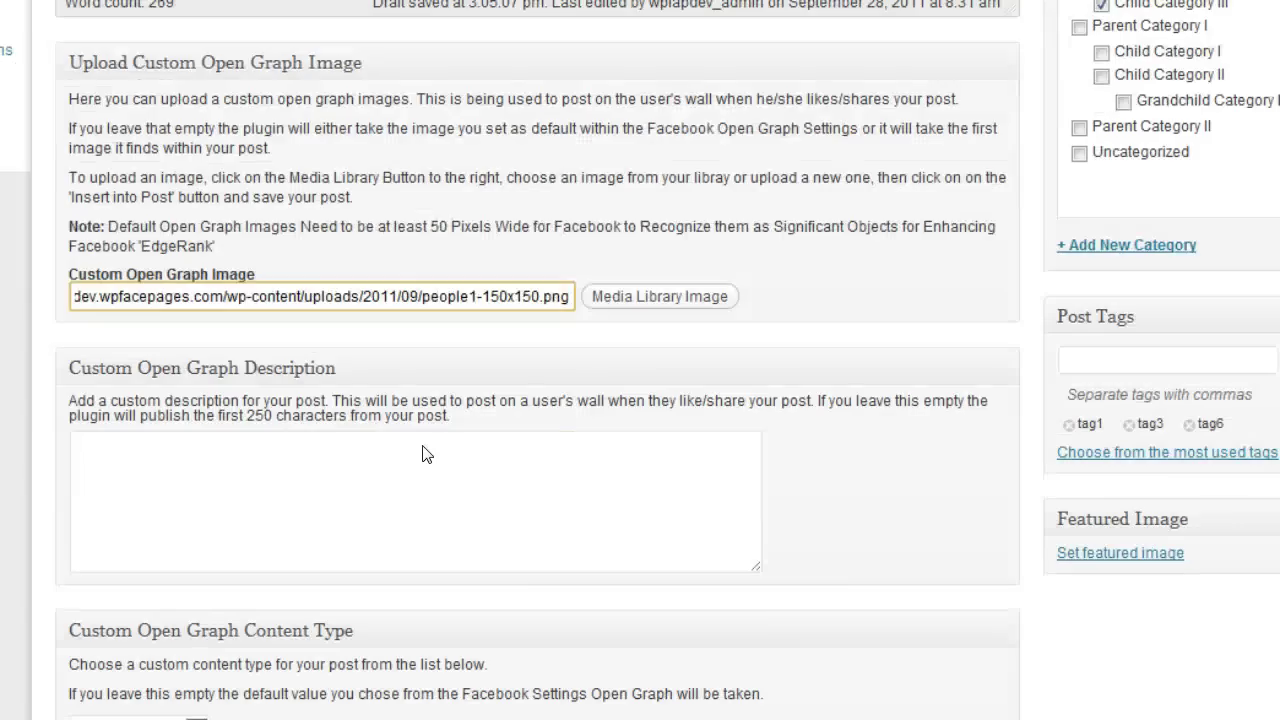
{"action": "left_click", "coordinate": [396, 464]}
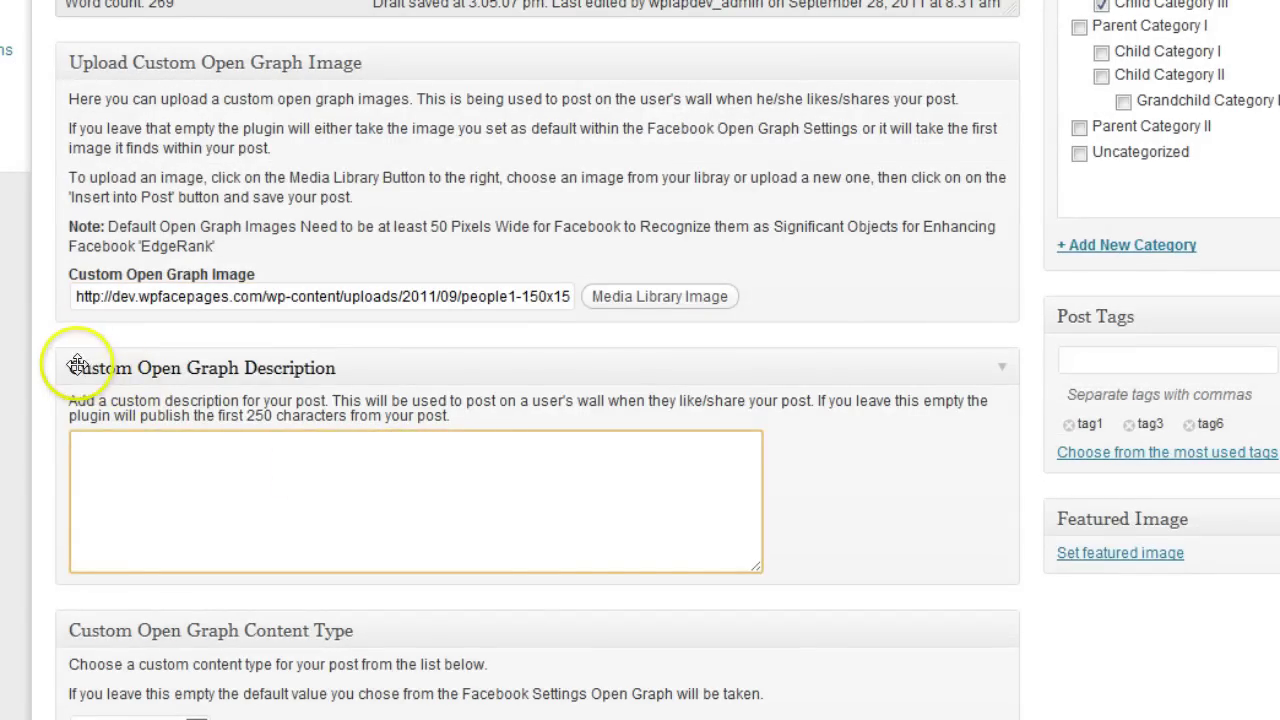
{"action": "scroll", "coordinate": [238, 382], "scroll_direction": "up", "scroll_amount": 2}
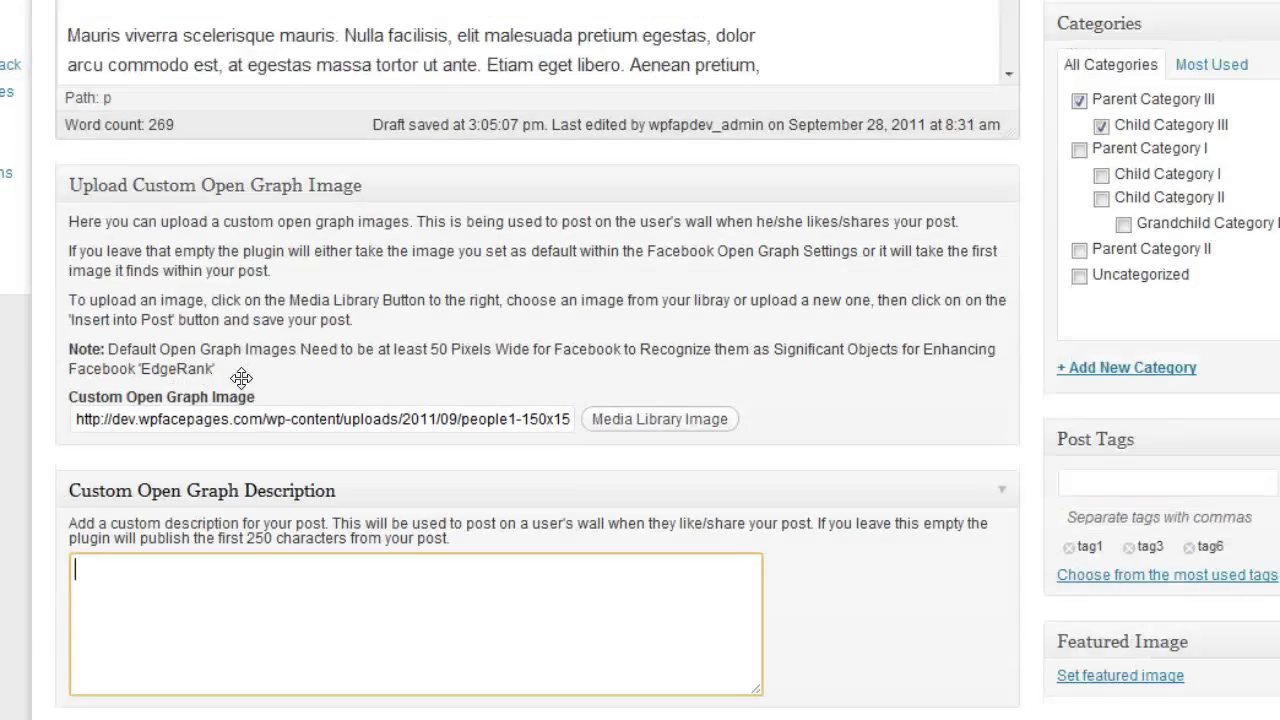
{"action": "left_click", "coordinate": [278, 617]}
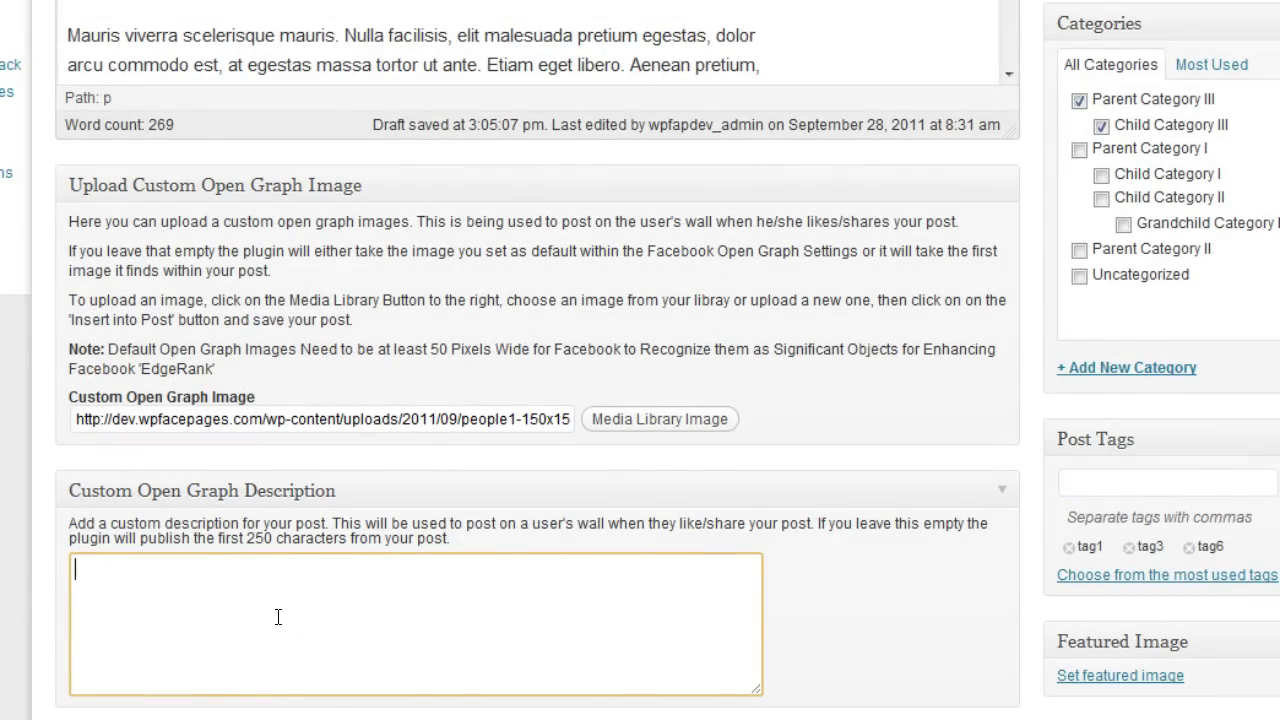
{"action": "scroll", "coordinate": [278, 617], "scroll_direction": "up", "scroll_amount": 4}
{"action": "scroll", "coordinate": [278, 617], "scroll_direction": "up", "scroll_amount": 2}
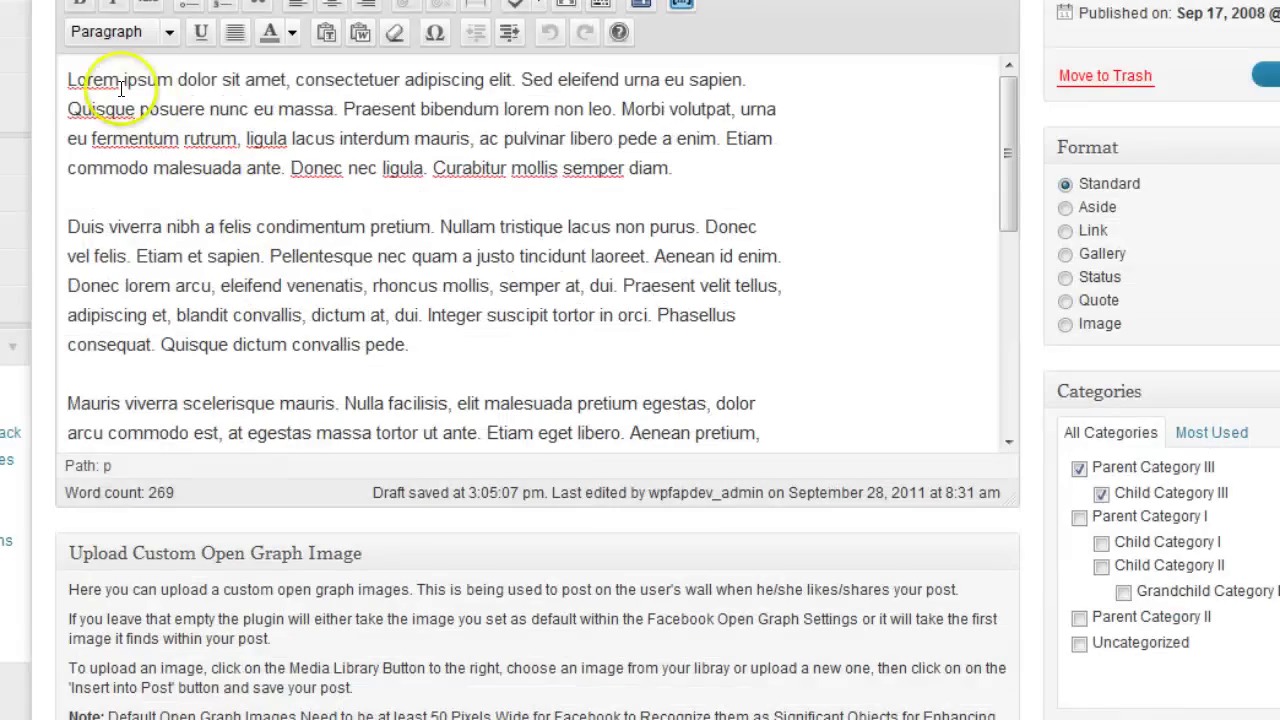
{"action": "left_click_drag", "start_coordinate": [62, 79], "coordinate": [323, 137]}
{"action": "left_click", "coordinate": [323, 137]}
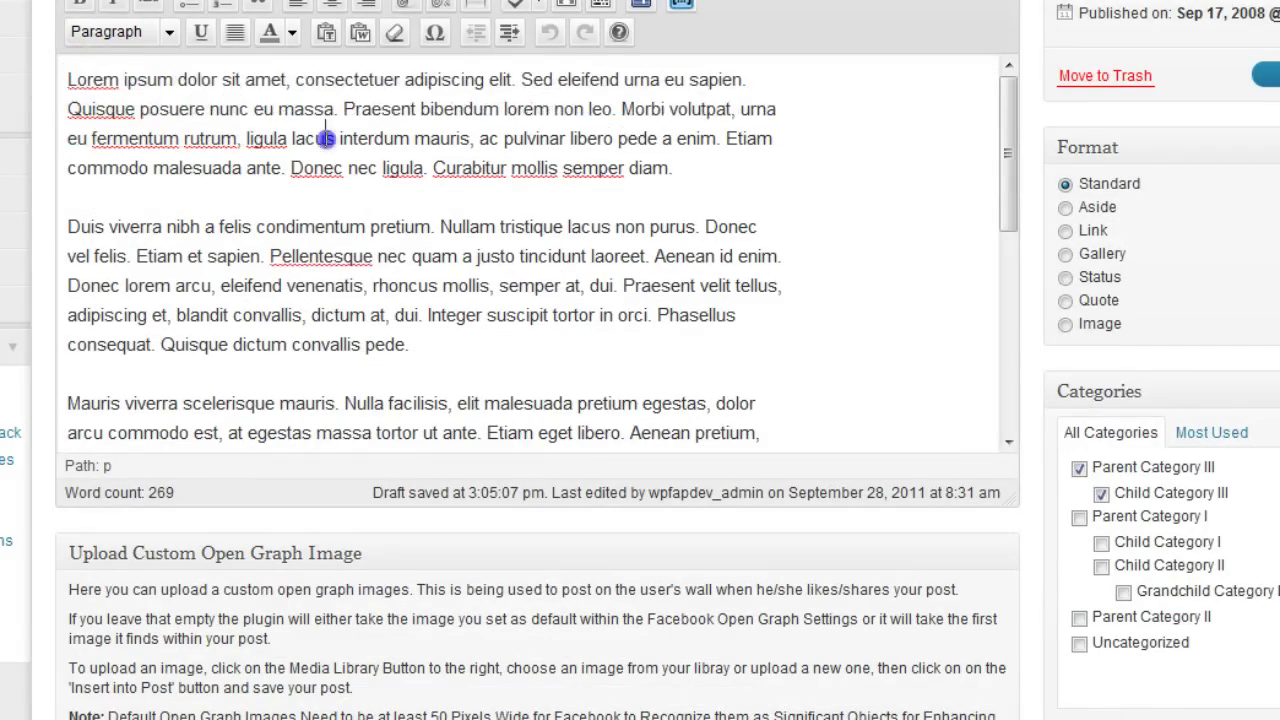
{"action": "scroll", "coordinate": [426, 646], "scroll_direction": "down", "scroll_amount": 4}
{"action": "left_click", "coordinate": [430, 700]}
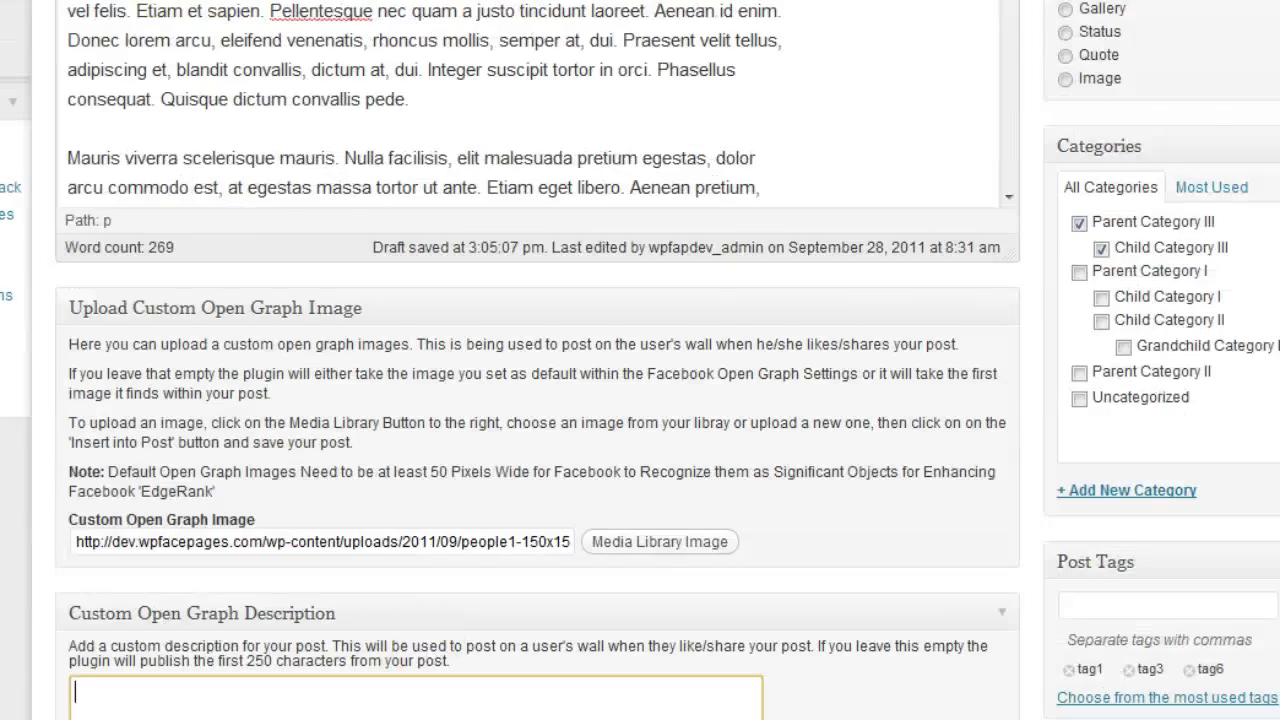
{"action": "scroll", "coordinate": [430, 700], "scroll_direction": "down", "scroll_amount": 2}
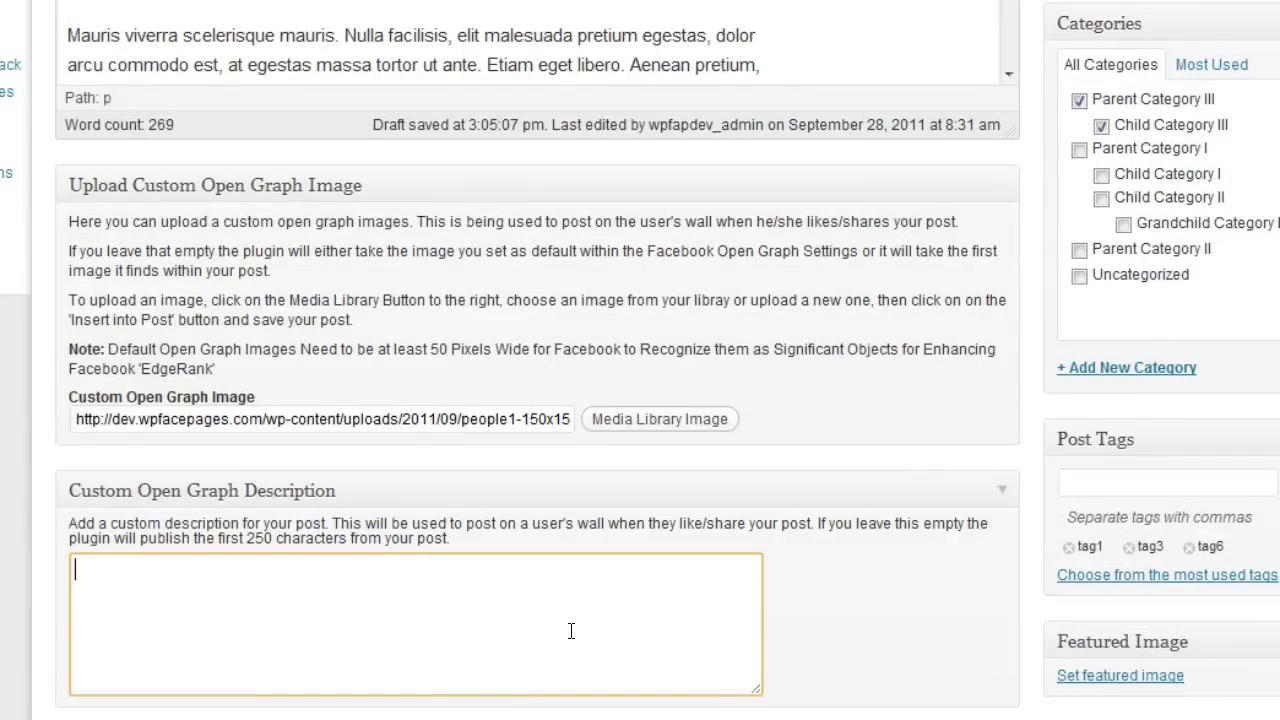
{"action": "type", "text": "This is a great re"}
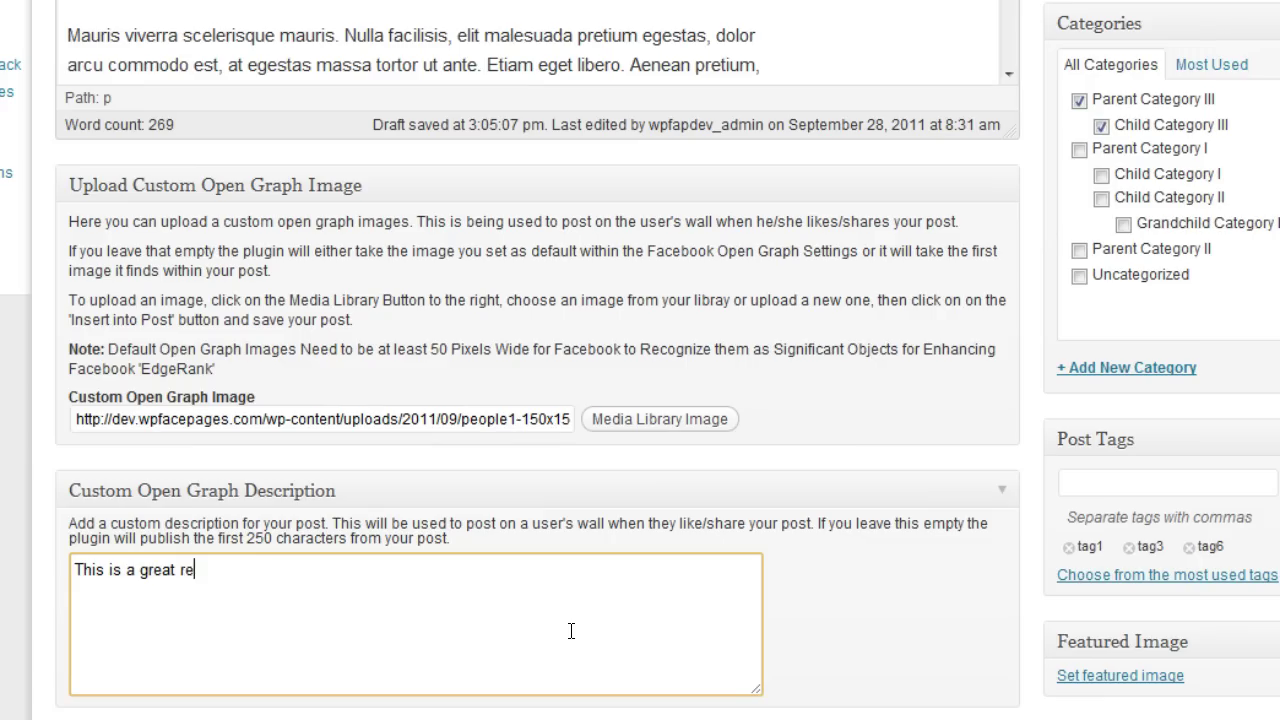
{"action": "key", "text": "BackSpace"}
{"action": "key", "text": "BackSpace"}
{"action": "key", "text": "BackSpace"}
{"action": "key", "text": "BackSpace"}
{"action": "key", "text": "BackSpace"}
{"action": "key", "text": "BackSpace"}
{"action": "key", "text": "BackSpace"}
{"action": "key", "text": "BackSpace"}
{"action": "key", "text": "BackSpace"}
{"action": "key", "text": "BackSpace"}
{"action": "key", "text": "BackSpace"}
{"action": "key", "text": "BackSpace"}
{"action": "key", "text": "BackSpace"}
{"action": "key", "text": "BackSpace"}
{"action": "key", "text": "BackSpace"}
{"action": "key", "text": "BackSpace"}
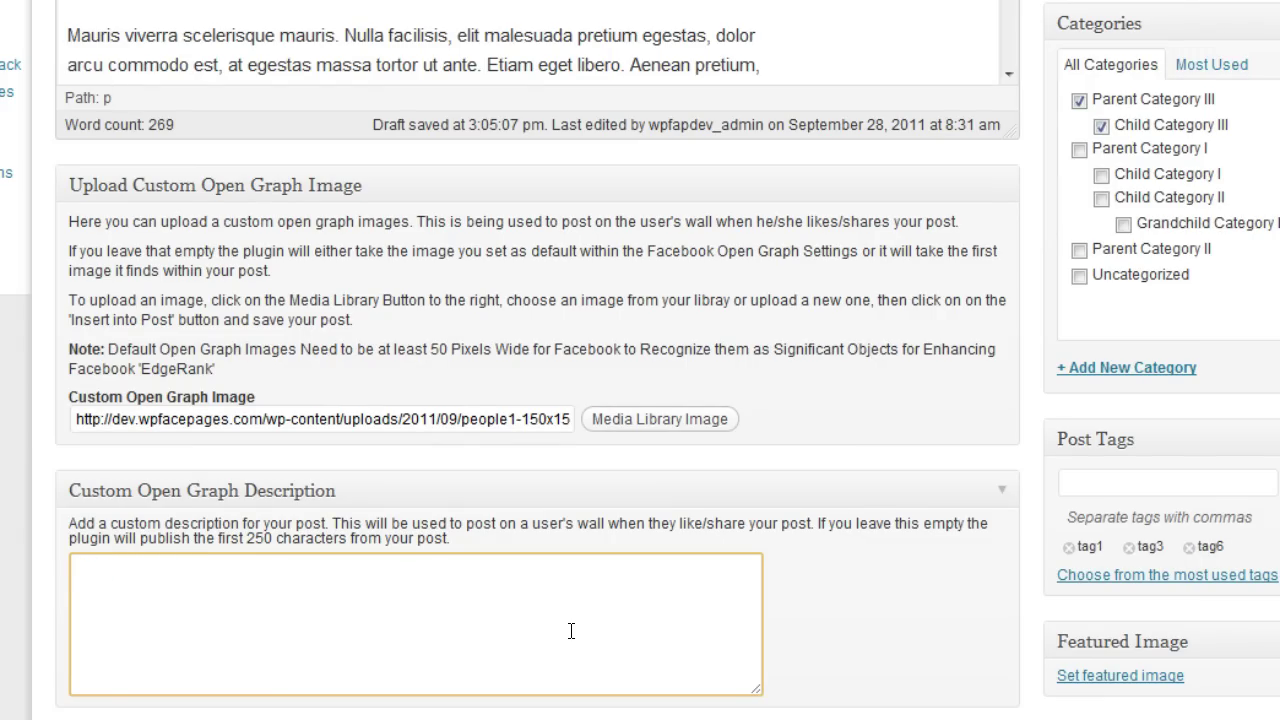
- Enter "Go and read my honest review about this great product." as the custom Open Graph description
{"action": "type", "text": "Go and read my honest r"}
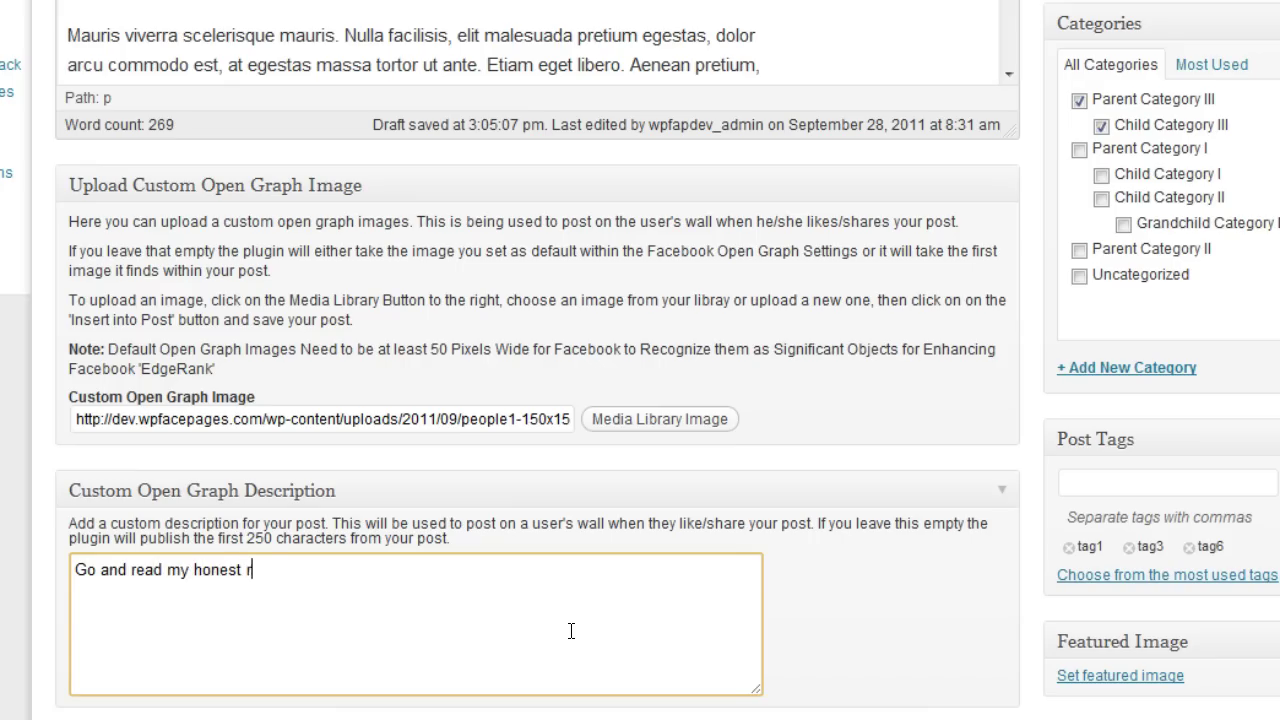
{"action": "type", "text": "eview about this great p"}
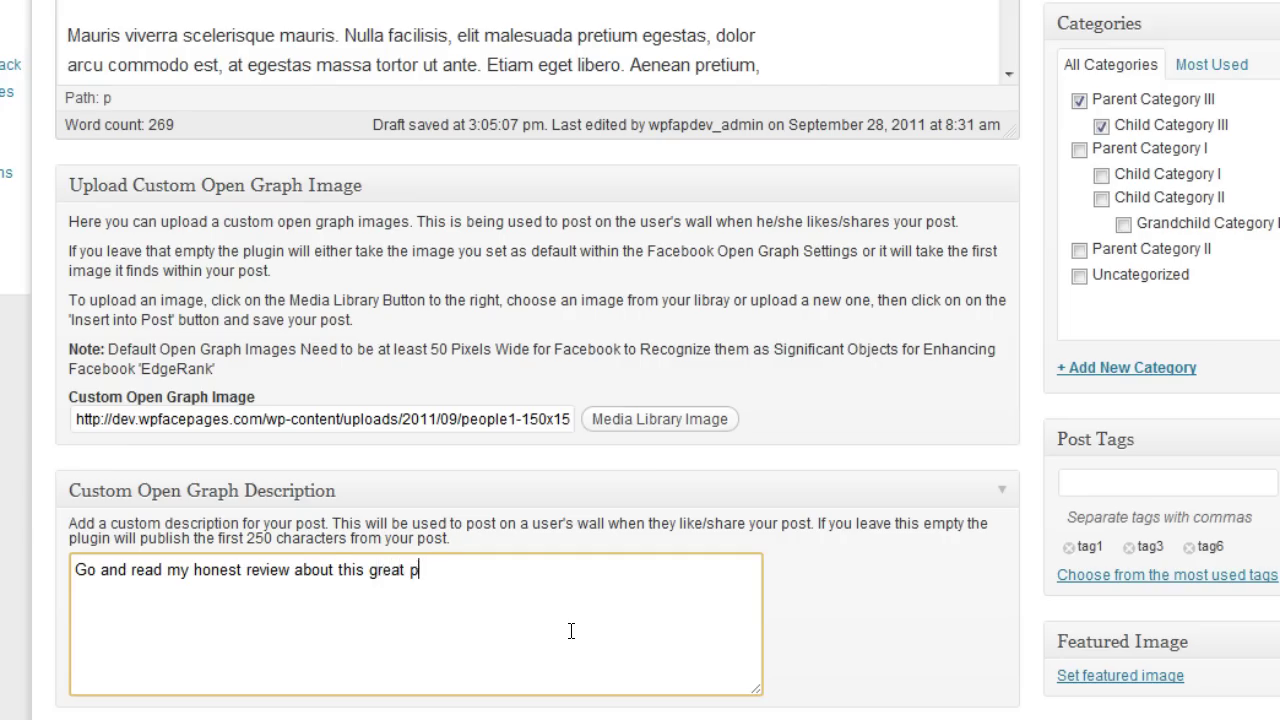
{"action": "type", "text": "roduct."}
{"action": "left_click", "coordinate": [458, 622]}
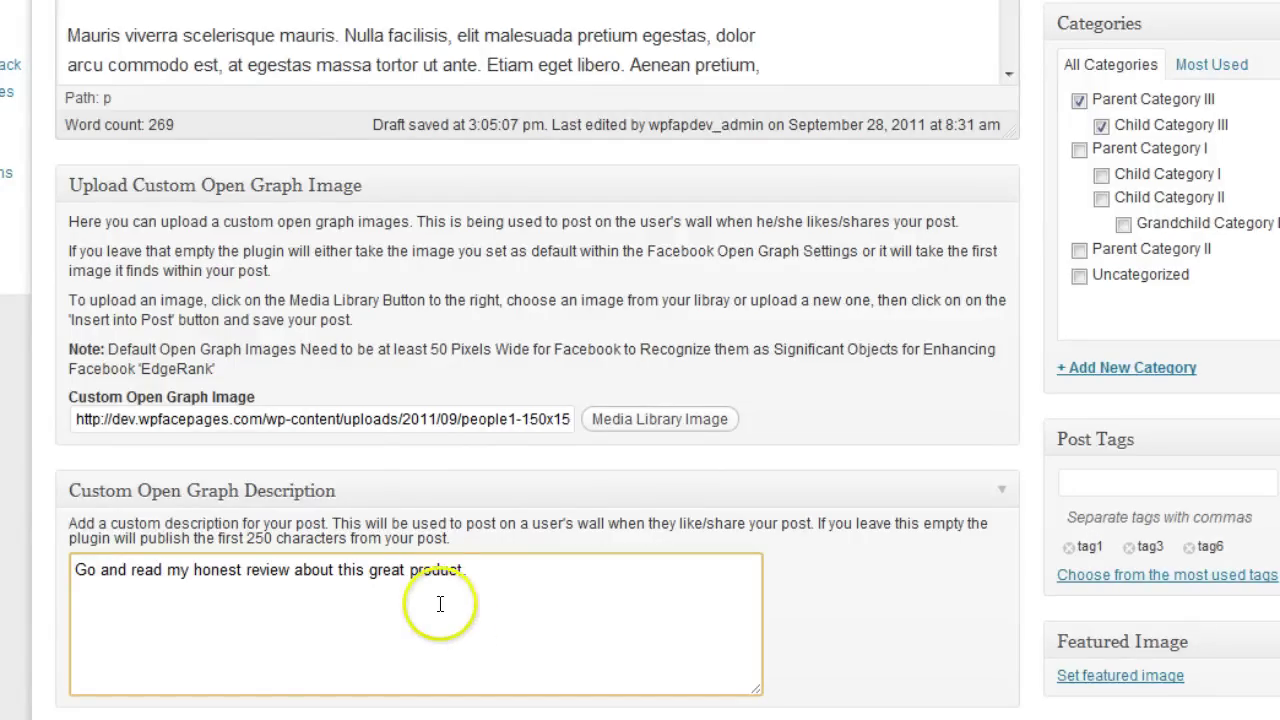
- Set the post's custom Open Graph content type to Product
{"action": "scroll", "coordinate": [489, 595], "scroll_direction": "down", "scroll_amount": 2}
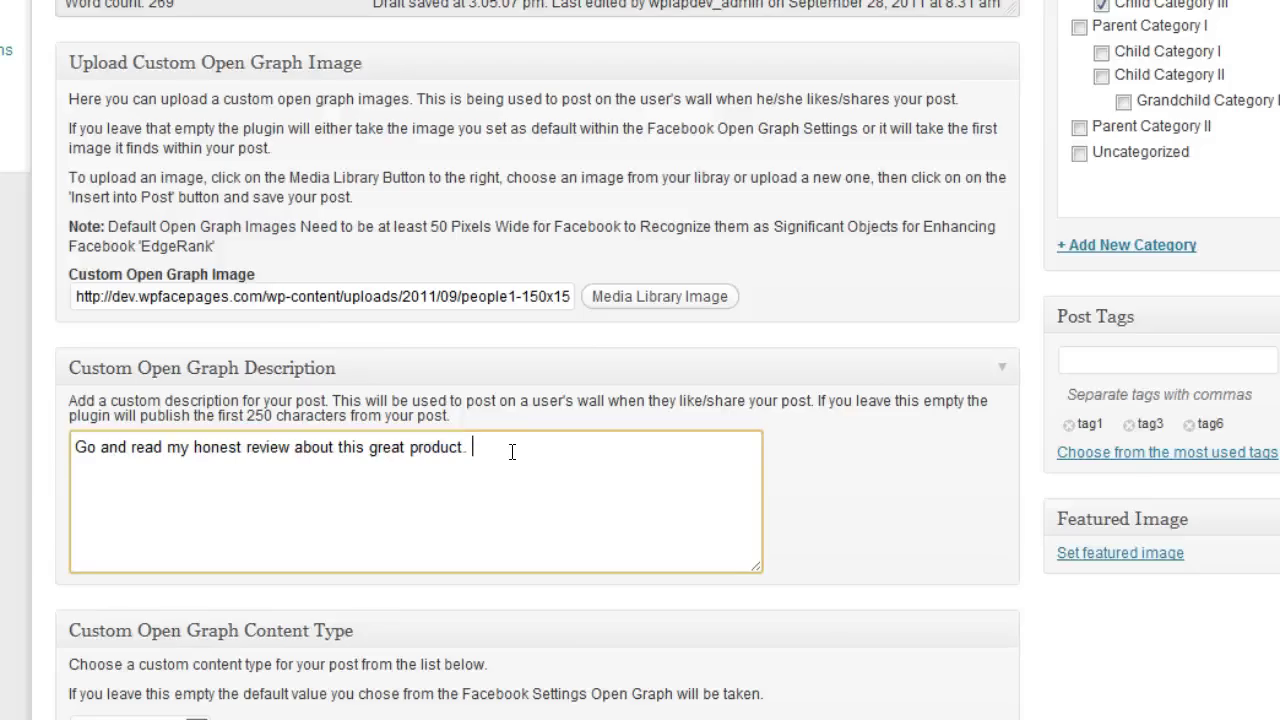
{"action": "scroll", "coordinate": [512, 452], "scroll_direction": "down", "scroll_amount": 3}
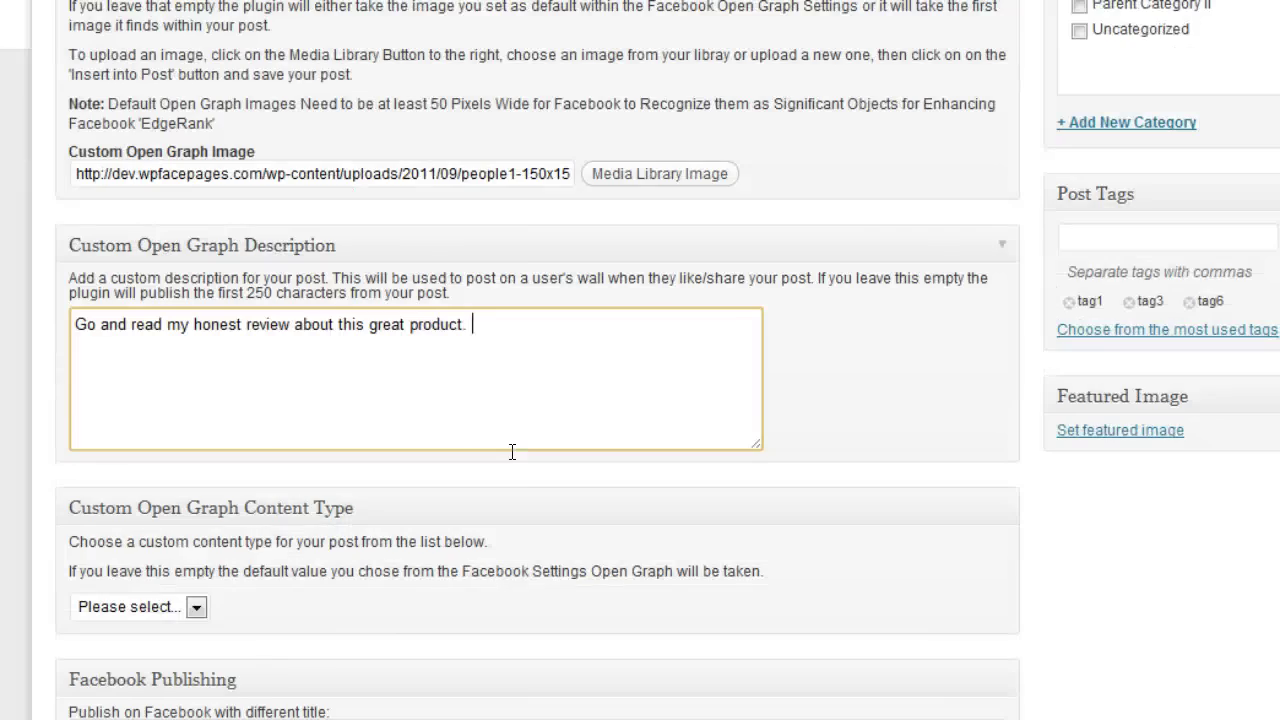
{"action": "scroll", "coordinate": [512, 452], "scroll_direction": "down", "scroll_amount": 3}
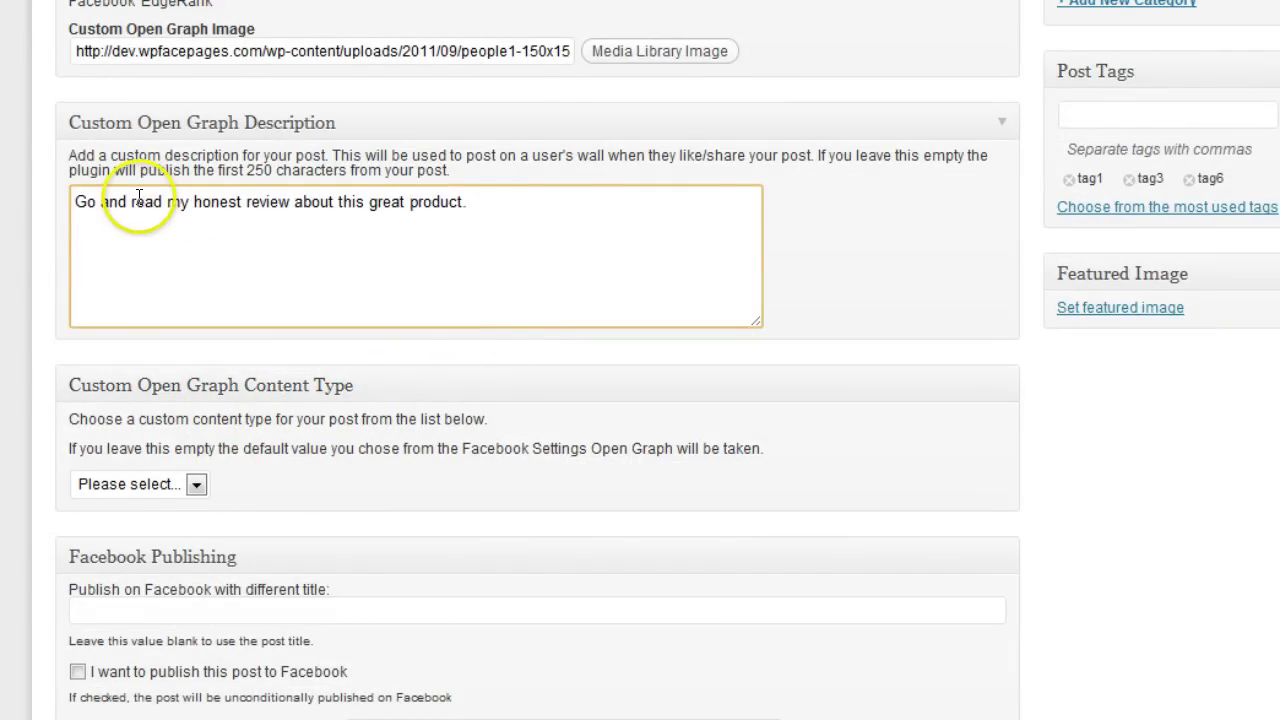
{"action": "scroll", "coordinate": [277, 234], "scroll_direction": "up", "scroll_amount": 20}
{"action": "scroll", "coordinate": [281, 243], "scroll_direction": "down", "scroll_amount": 5}
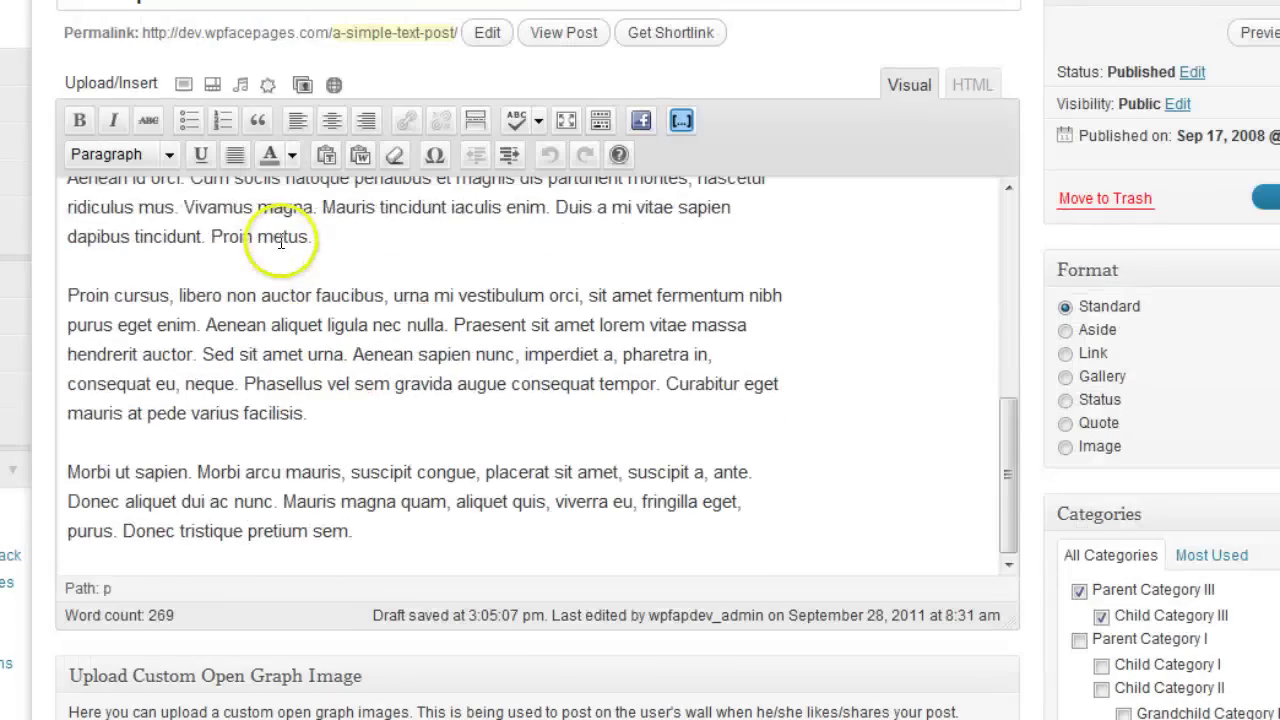
{"action": "scroll", "coordinate": [309, 571], "scroll_direction": "down", "scroll_amount": 20}
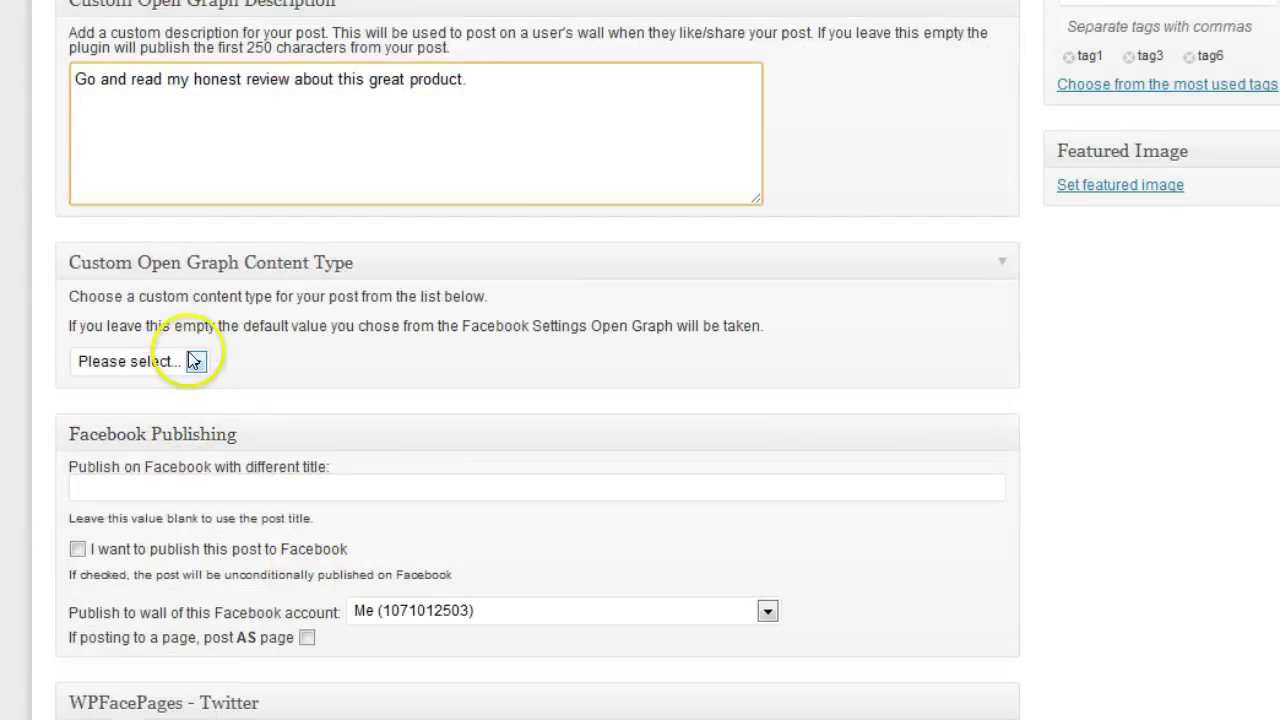
{"action": "left_click", "coordinate": [195, 361]}
{"action": "left_click_drag", "start_coordinate": [198, 405], "coordinate": [198, 615]}
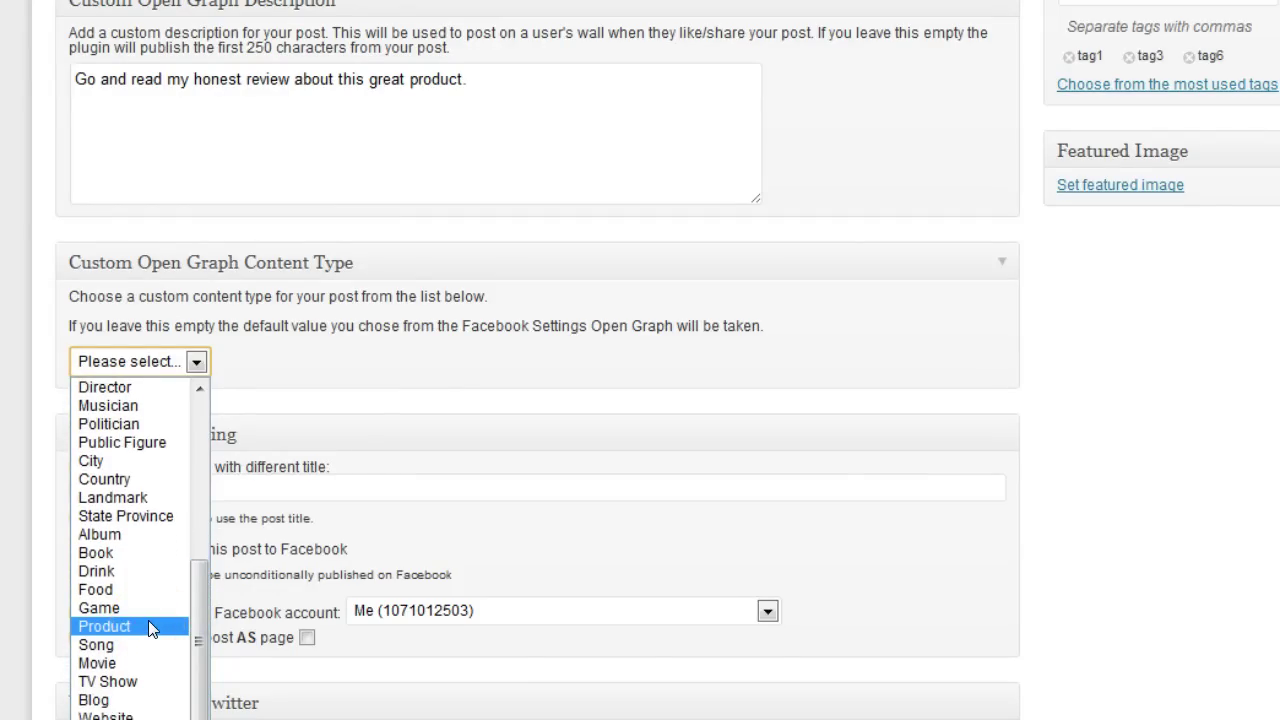
{"action": "left_click", "coordinate": [148, 624]}
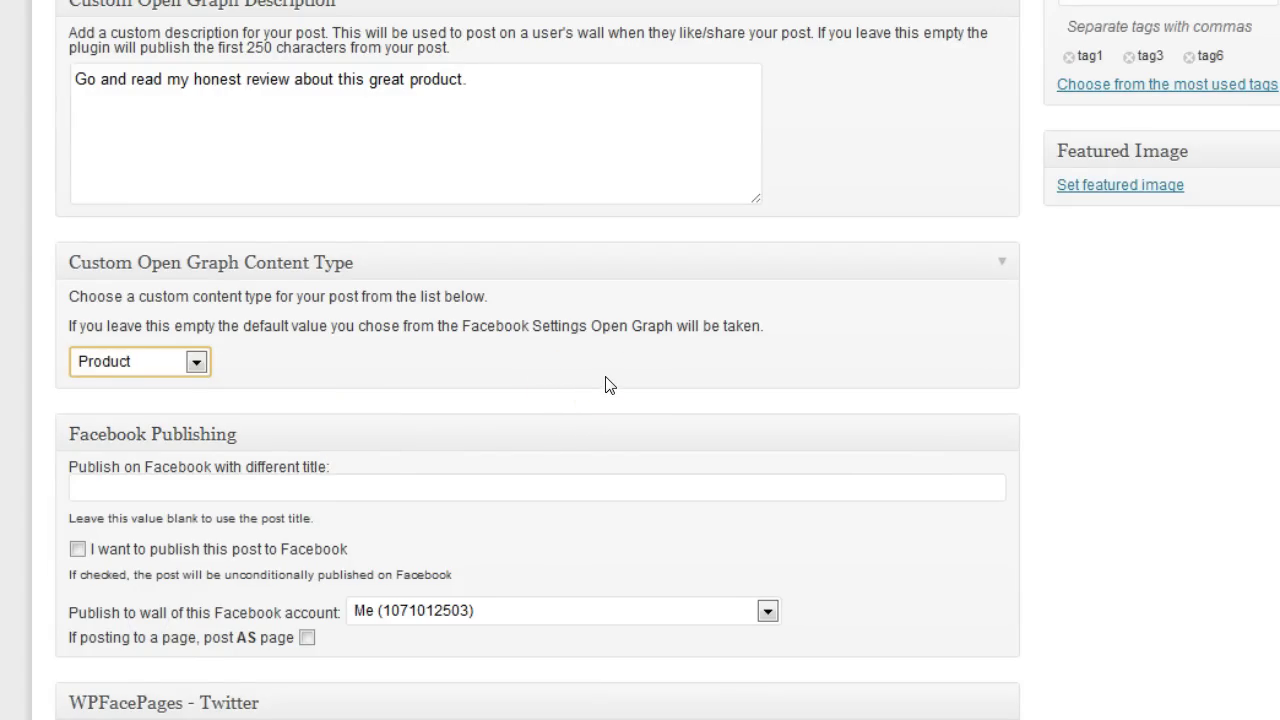
{"action": "scroll", "coordinate": [609, 385], "scroll_direction": "up", "scroll_amount": 3}
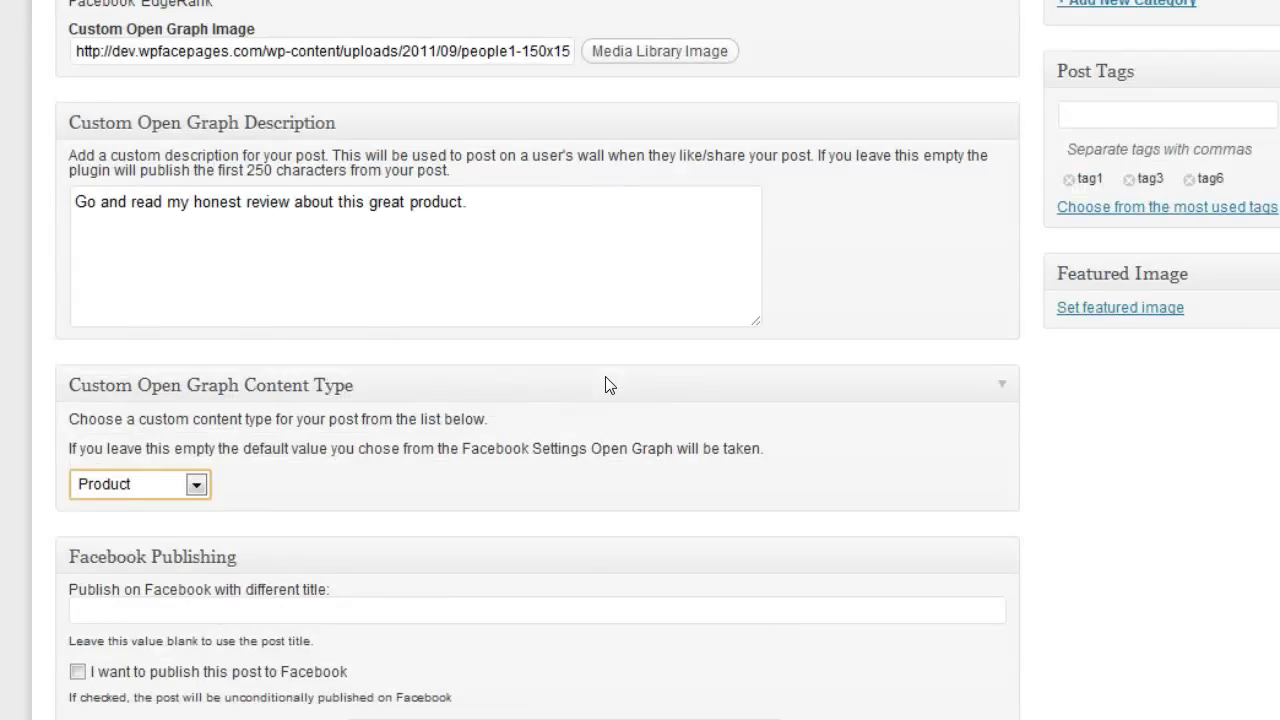
- Update the post to save its custom Open Graph image, description and content type
{"action": "scroll", "coordinate": [609, 385], "scroll_direction": "up", "scroll_amount": 3}
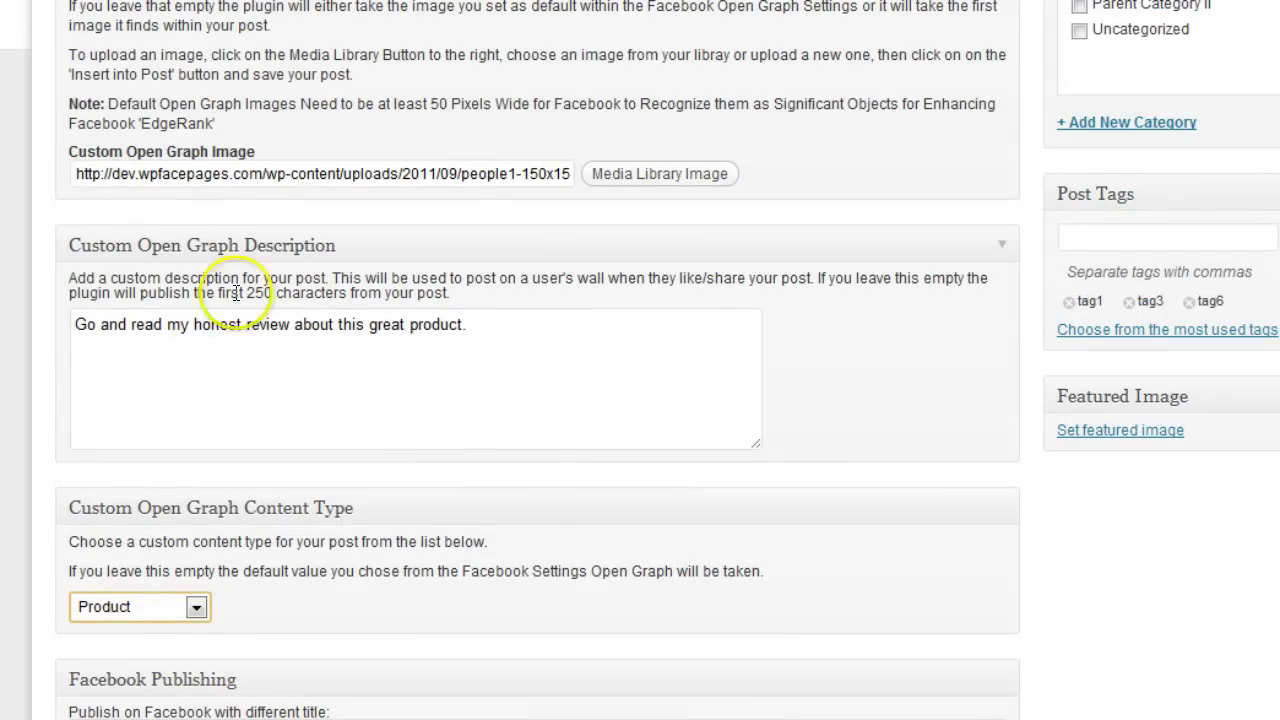
{"action": "scroll", "coordinate": [471, 428], "scroll_direction": "up", "scroll_amount": 3}
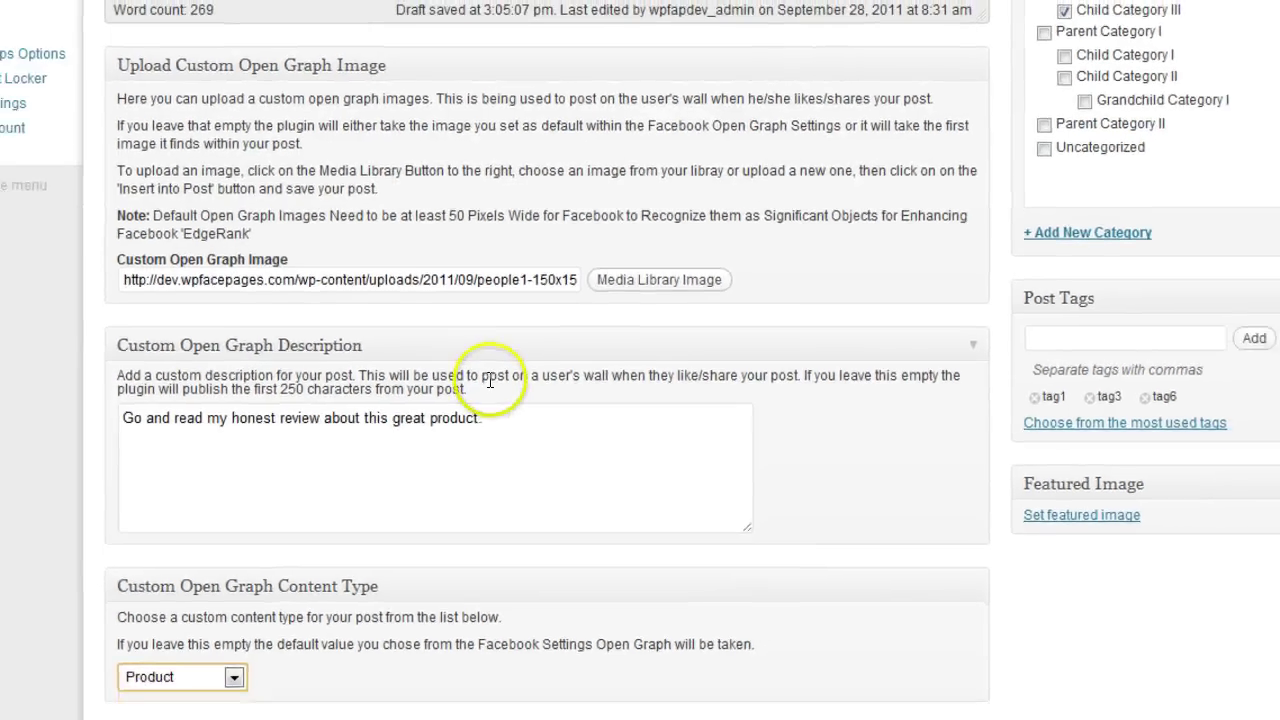
{"action": "scroll", "coordinate": [650, 385], "scroll_direction": "up", "scroll_amount": 10}
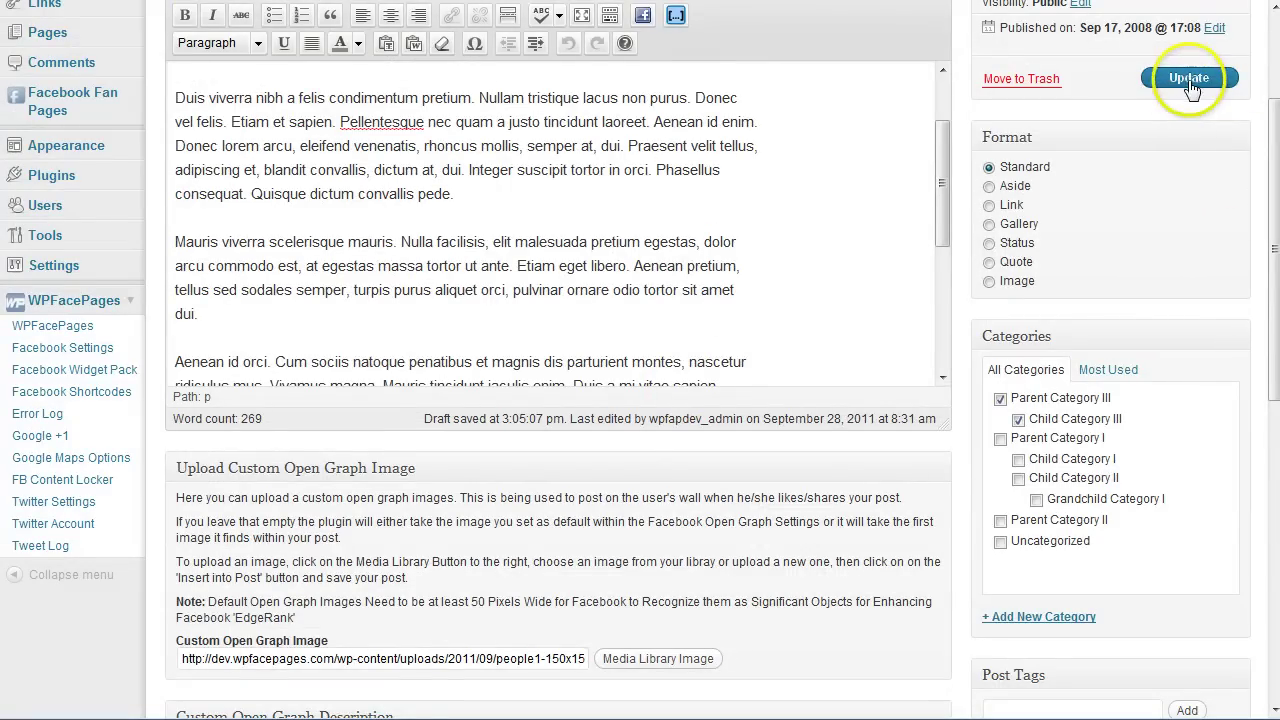
{"action": "left_click", "coordinate": [1190, 80]}
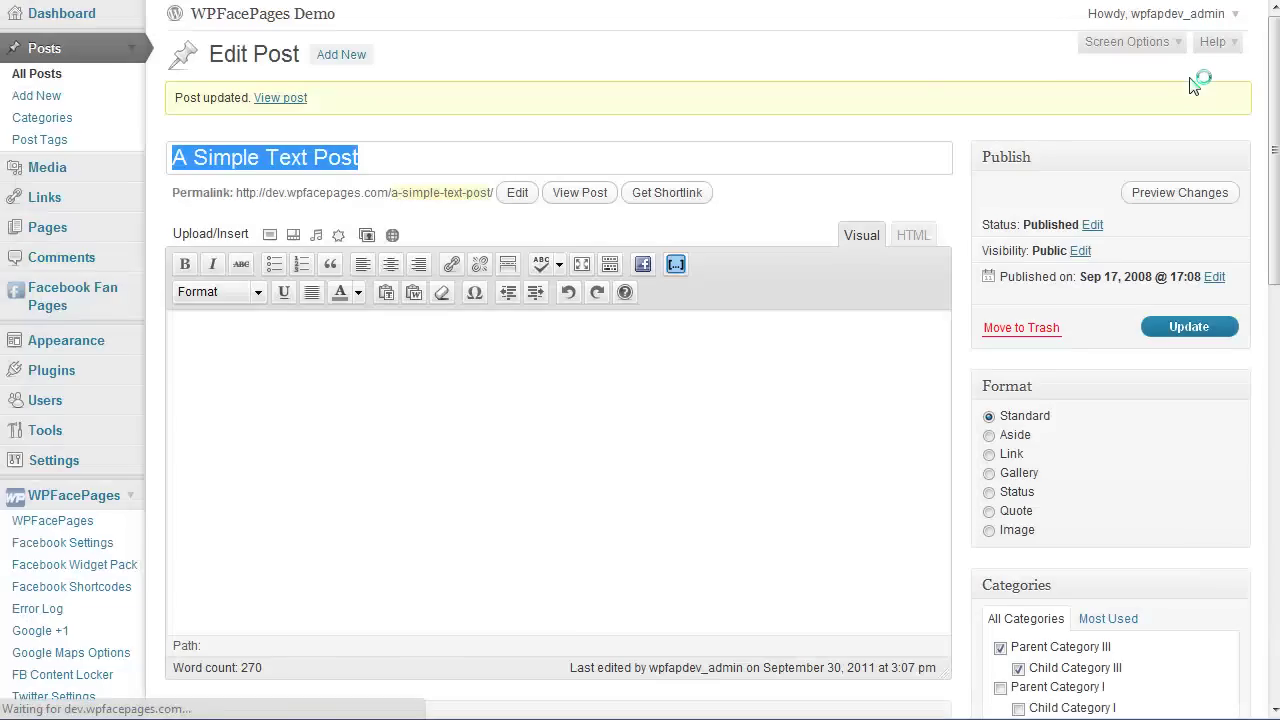
- View the published post on the site and check the area around its title and social buttons
{"action": "left_click", "coordinate": [578, 196]}
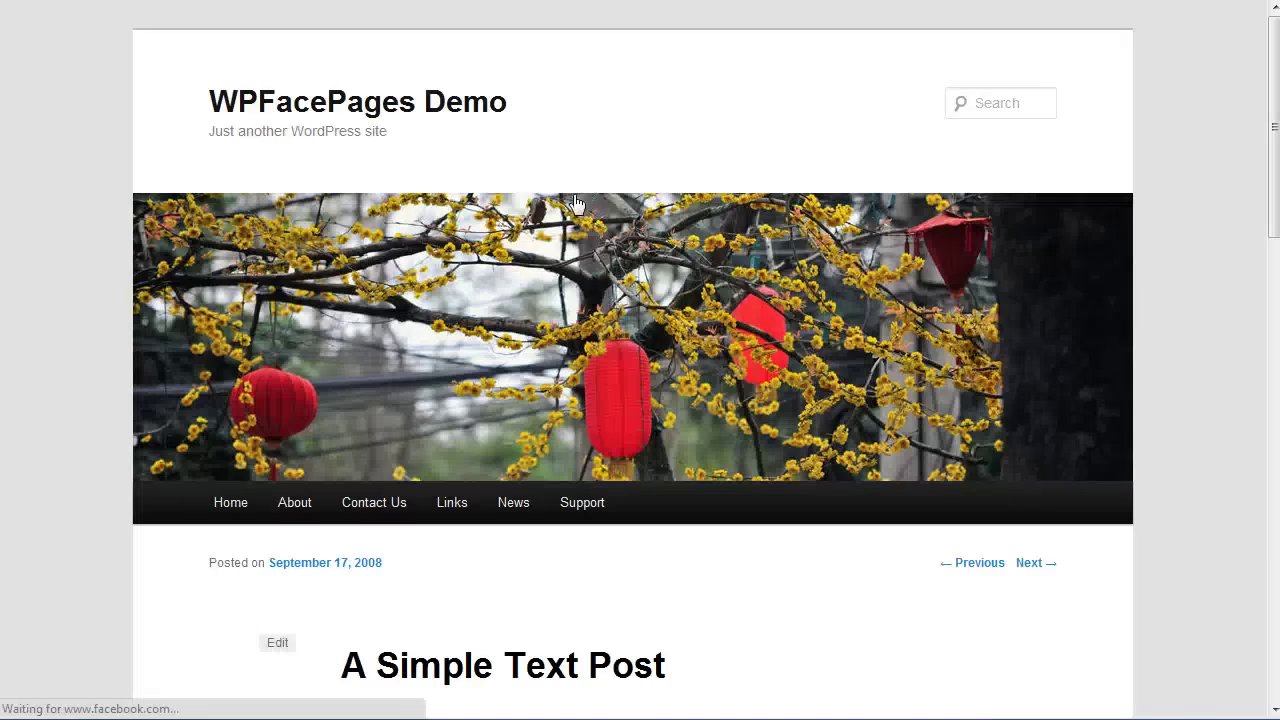
{"action": "scroll", "coordinate": [578, 203], "scroll_direction": "down", "scroll_amount": 2}
{"action": "scroll", "coordinate": [576, 203], "scroll_direction": "down", "scroll_amount": 2}
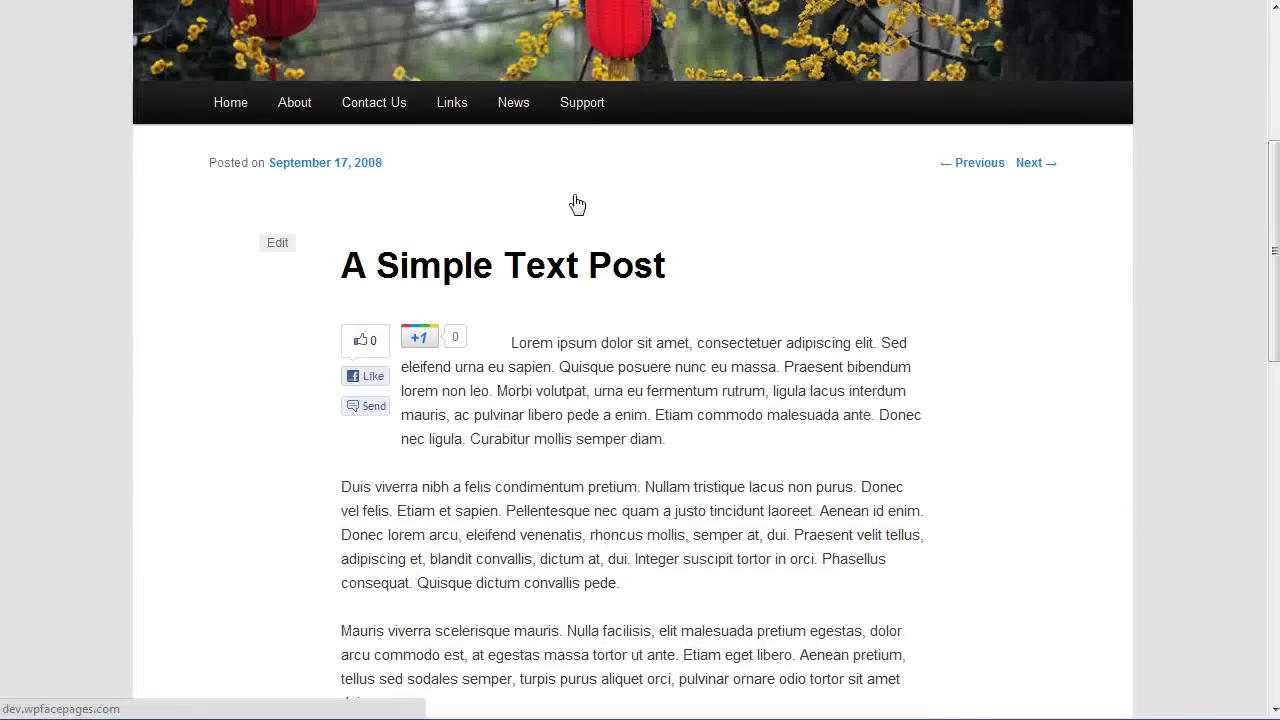
{"action": "scroll", "coordinate": [575, 201], "scroll_direction": "down", "scroll_amount": 2}
{"action": "scroll", "coordinate": [574, 200], "scroll_direction": "up", "scroll_amount": 1}
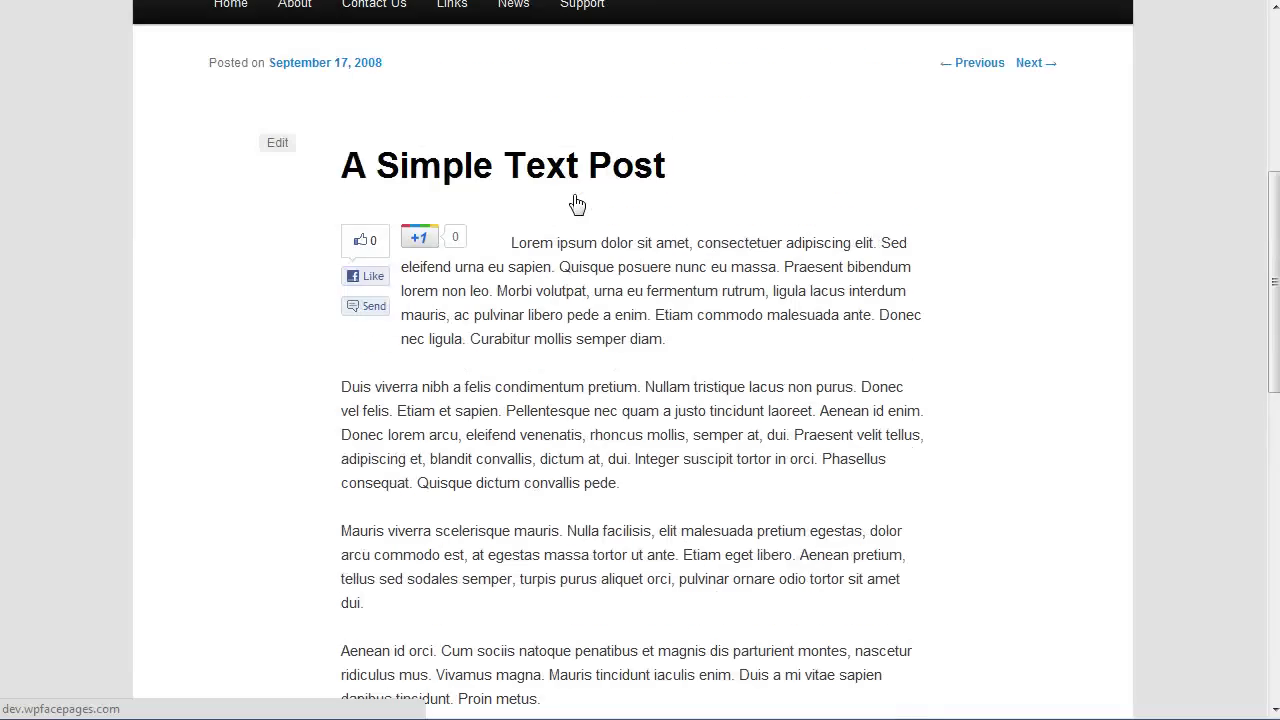
- Open the published post's page source and locate the block of Open Graph meta properties
{"action": "right_click", "coordinate": [779, 177]}
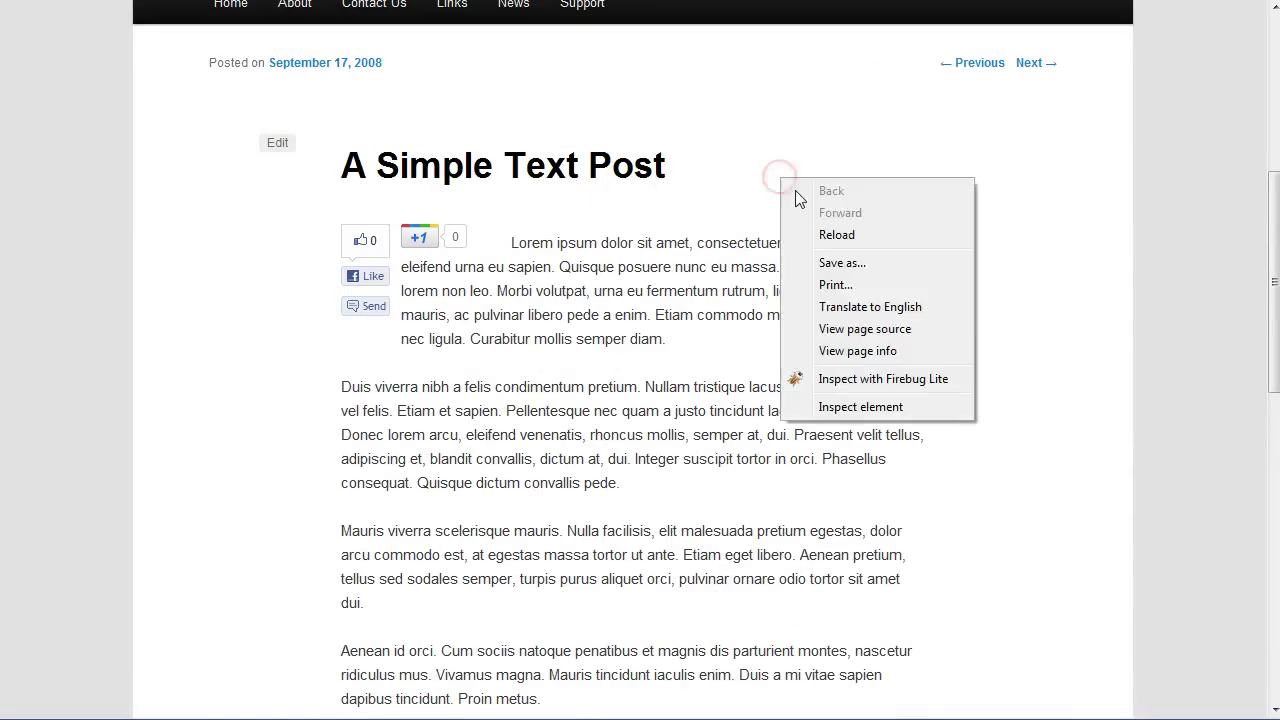
{"action": "left_click", "coordinate": [850, 330]}
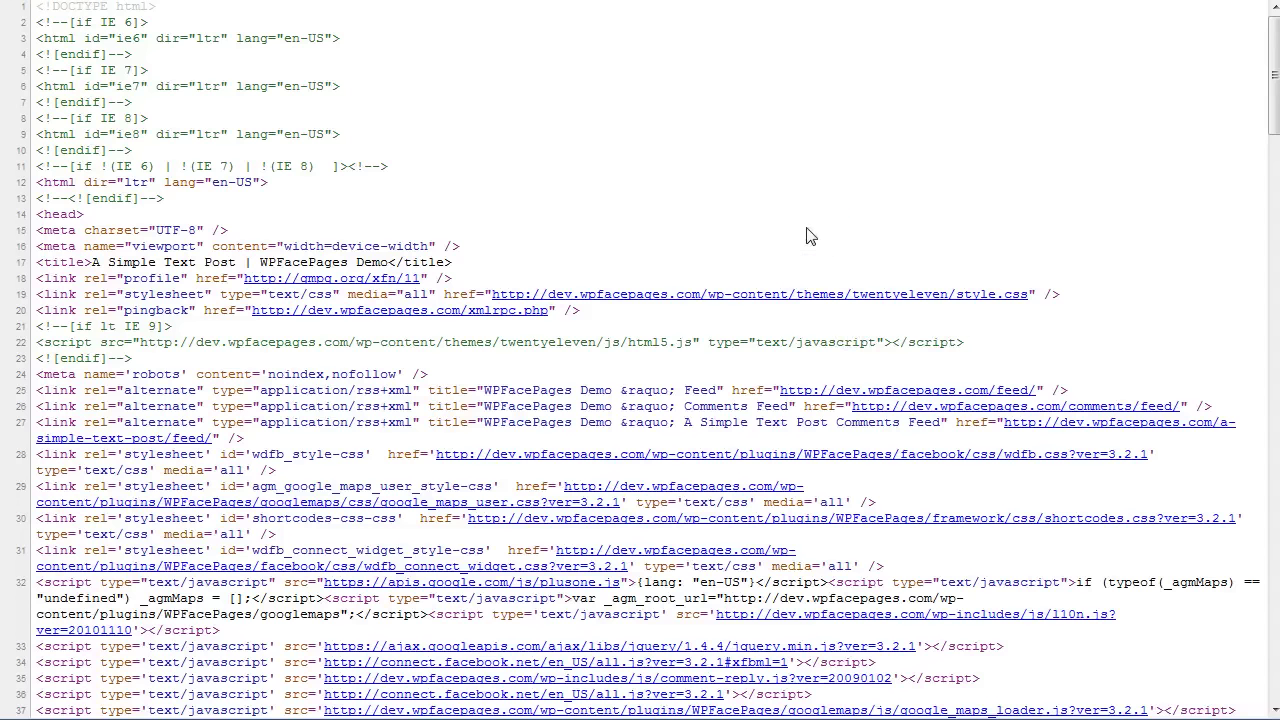
{"action": "scroll", "coordinate": [810, 236], "scroll_direction": "down", "scroll_amount": 2}
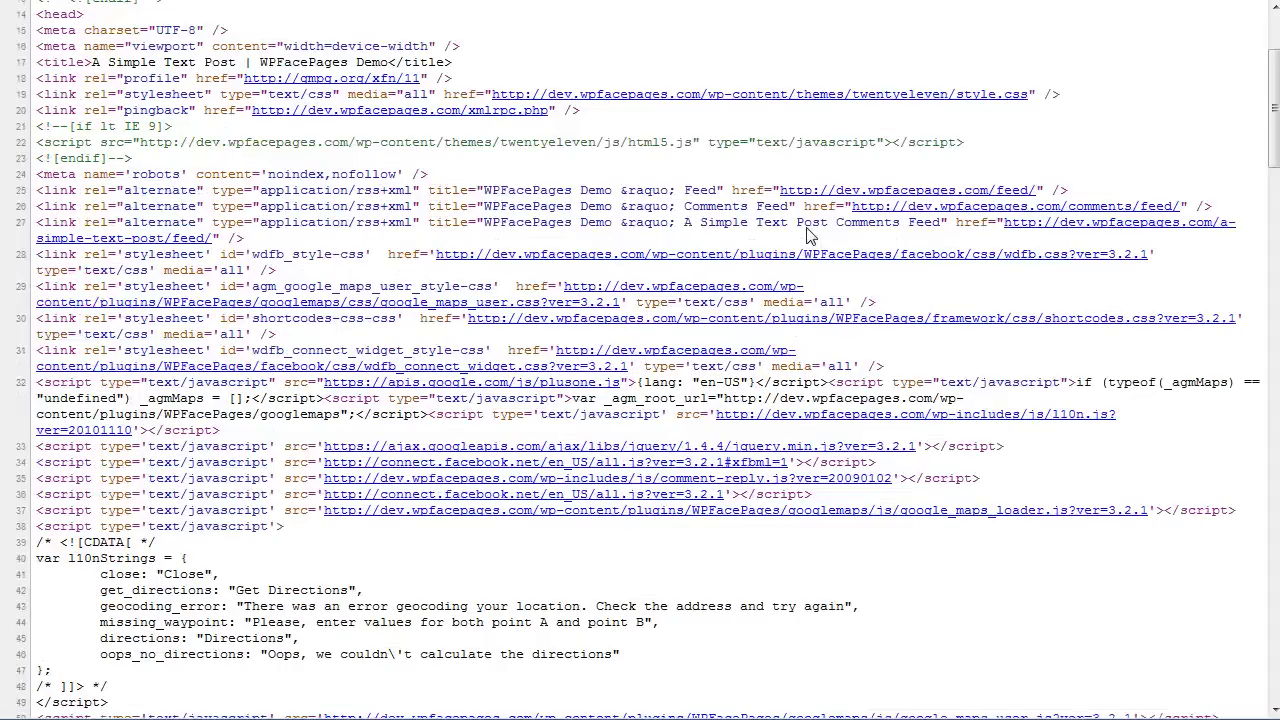
{"action": "scroll", "coordinate": [810, 236], "scroll_direction": "down", "scroll_amount": 3}
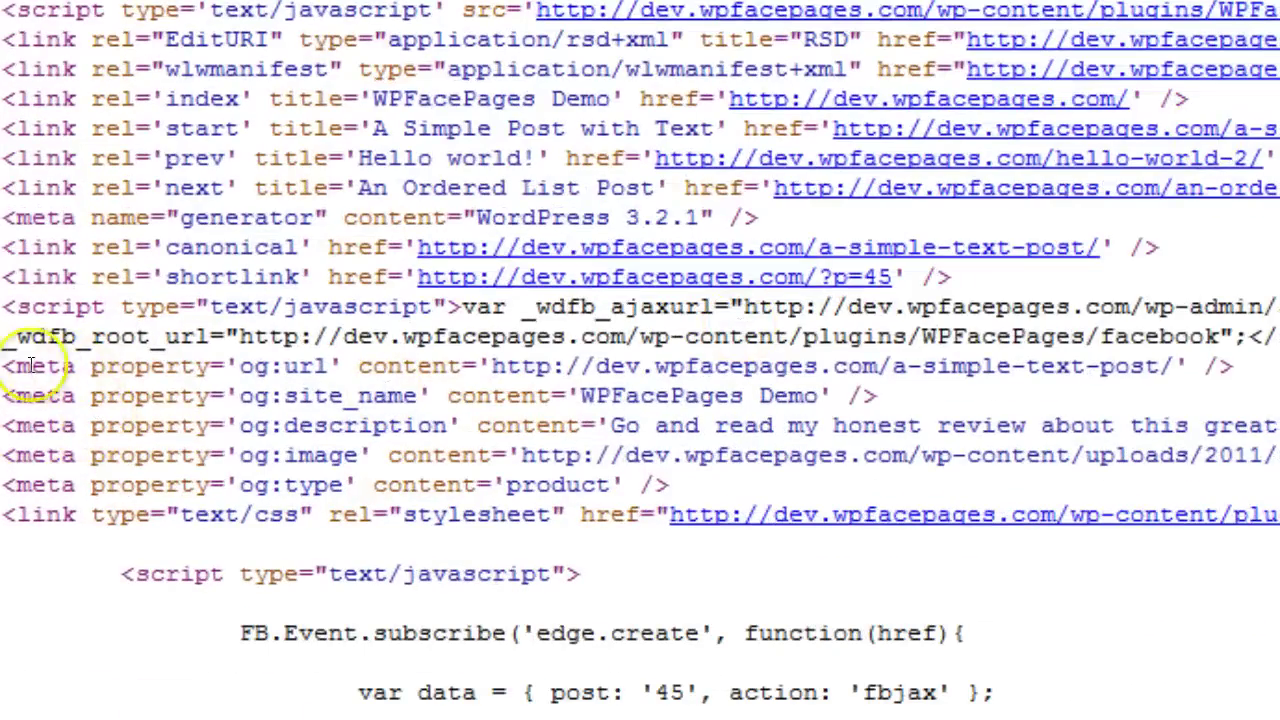
{"action": "left_click_drag", "start_coordinate": [8, 366], "coordinate": [405, 484]}
{"action": "left_click", "coordinate": [245, 478]}
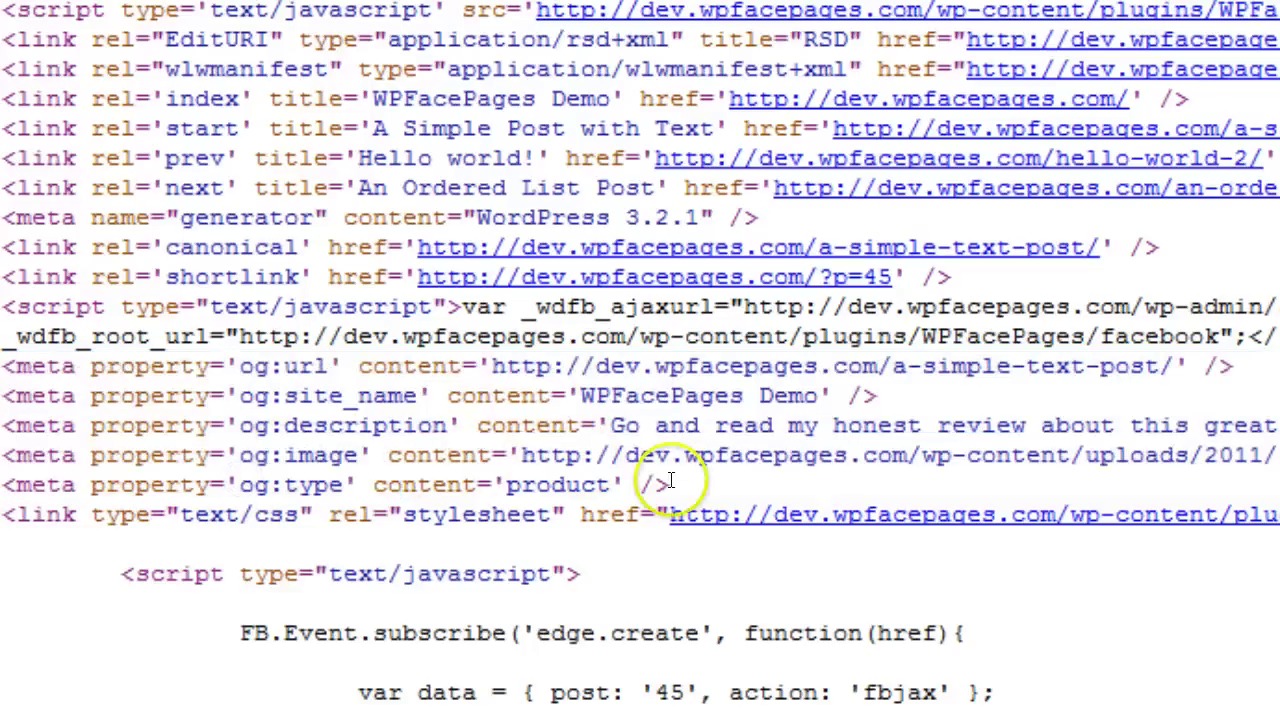
- Check the og:type, og:image and og:description values in the page source against the custom settings
{"action": "left_click_drag", "start_coordinate": [609, 484], "coordinate": [503, 484]}
{"action": "left_click", "coordinate": [506, 484]}
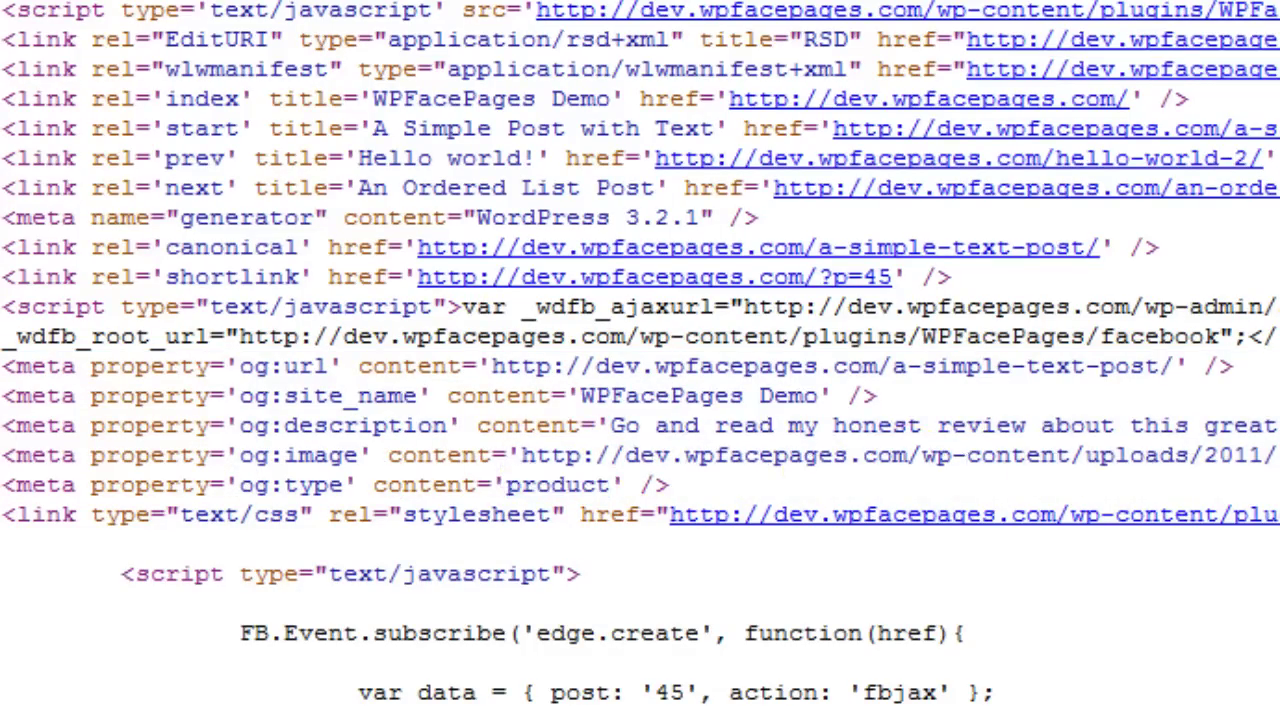
{"action": "left_click_drag", "start_coordinate": [1212, 457], "coordinate": [216, 455]}
{"action": "left_click", "coordinate": [216, 455]}
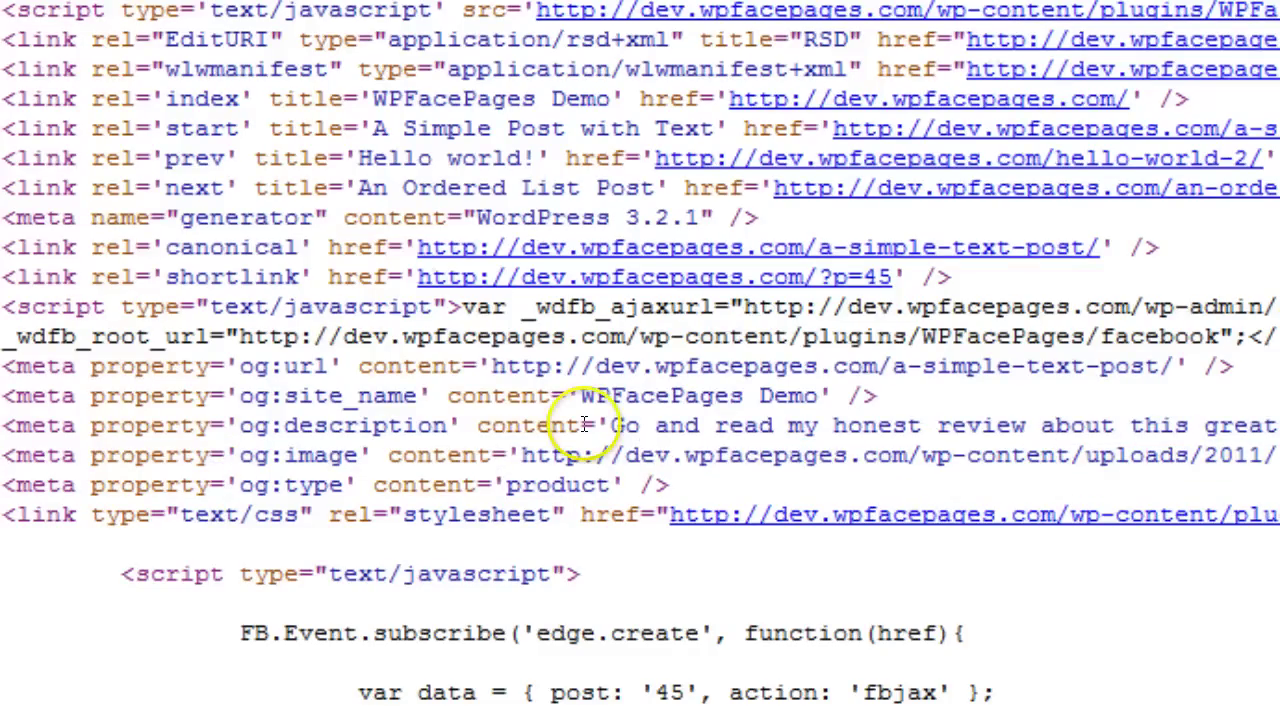
{"action": "left_click_drag", "start_coordinate": [611, 425], "coordinate": [1279, 425]}
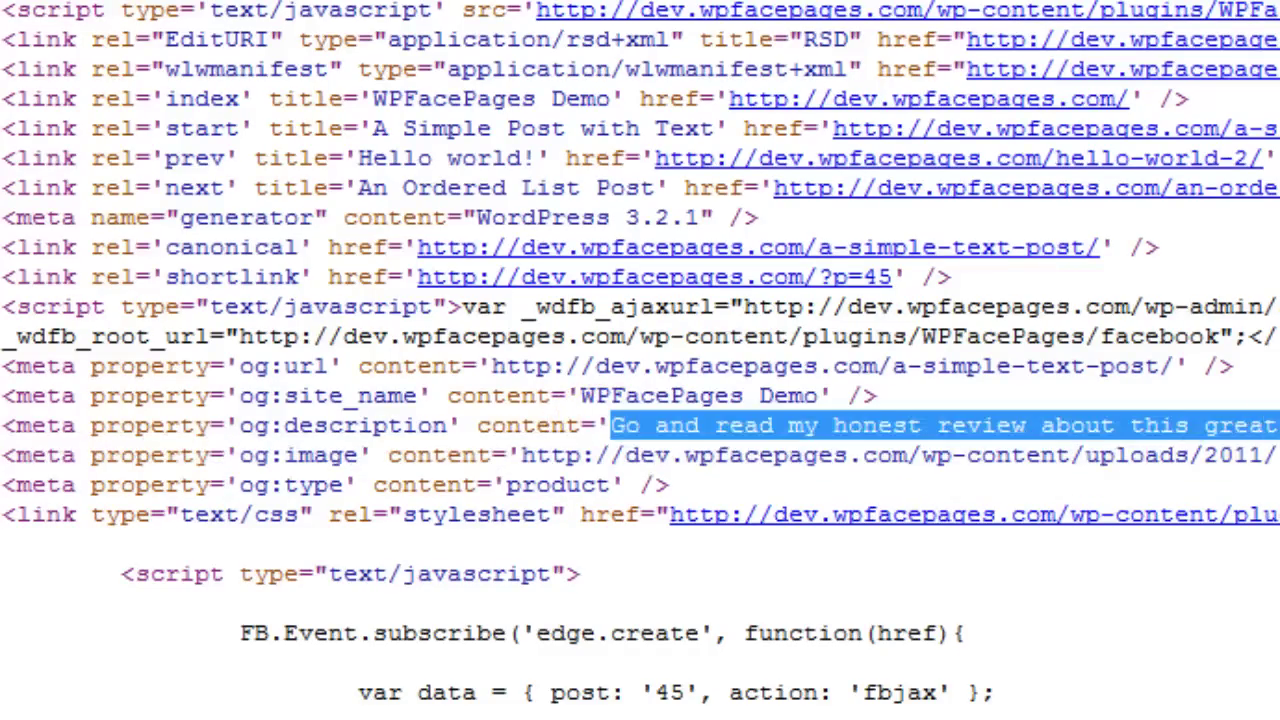
{"action": "left_click", "coordinate": [350, 445]}
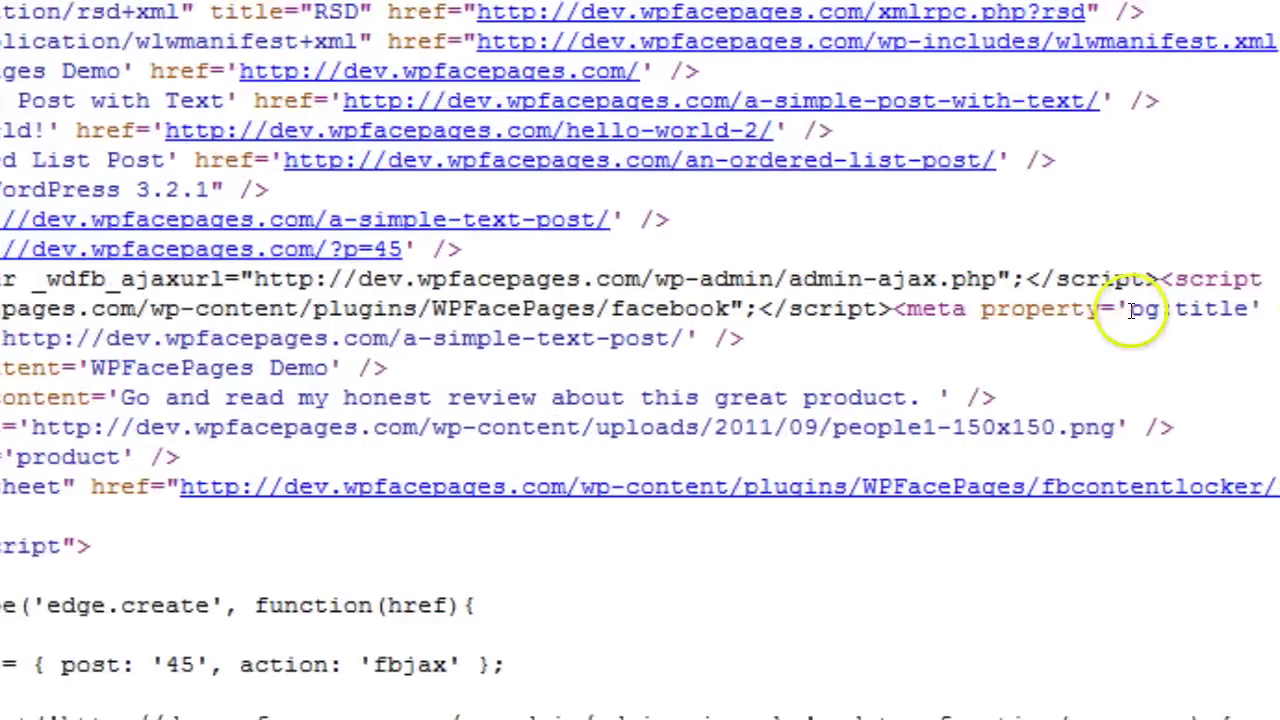
- Check the content value of the og:title meta property in the page source
{"action": "left_click_drag", "start_coordinate": [988, 283], "coordinate": [1097, 285]}
{"action": "left_click_drag", "start_coordinate": [1274, 283], "coordinate": [1140, 203]}
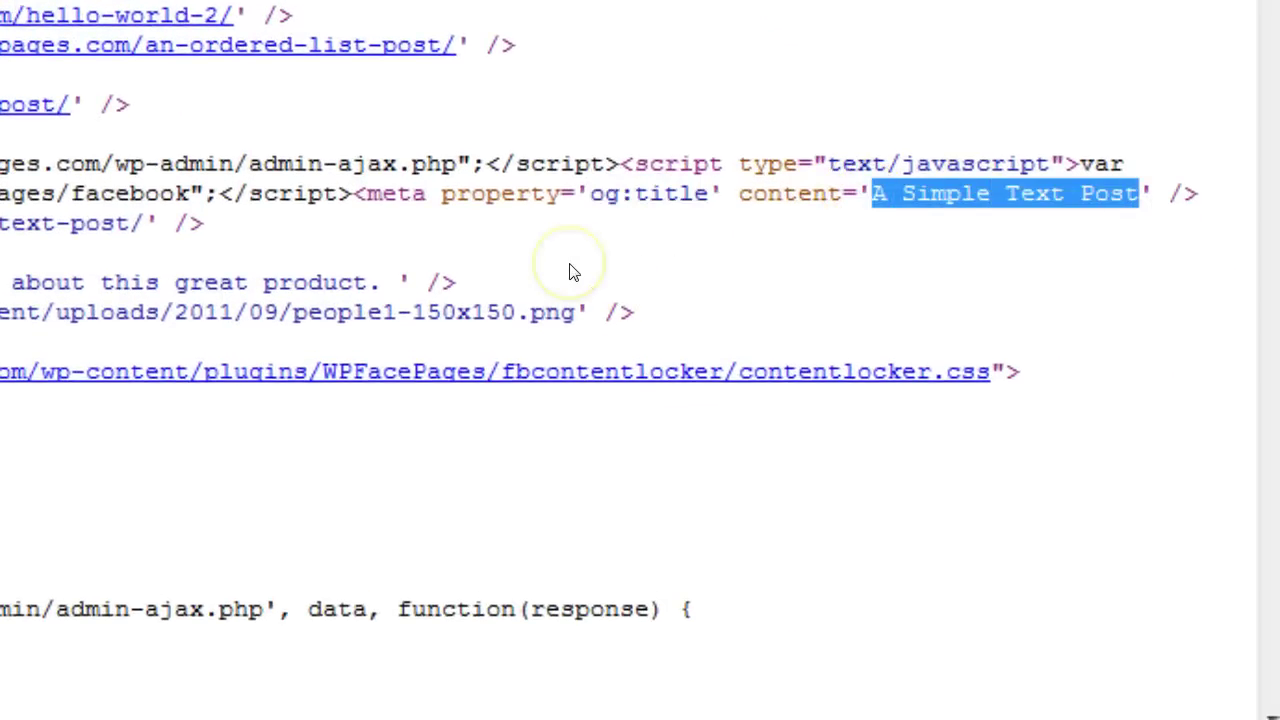
{"action": "scroll", "coordinate": [572, 272], "scroll_direction": "down", "scroll_amount": 4}
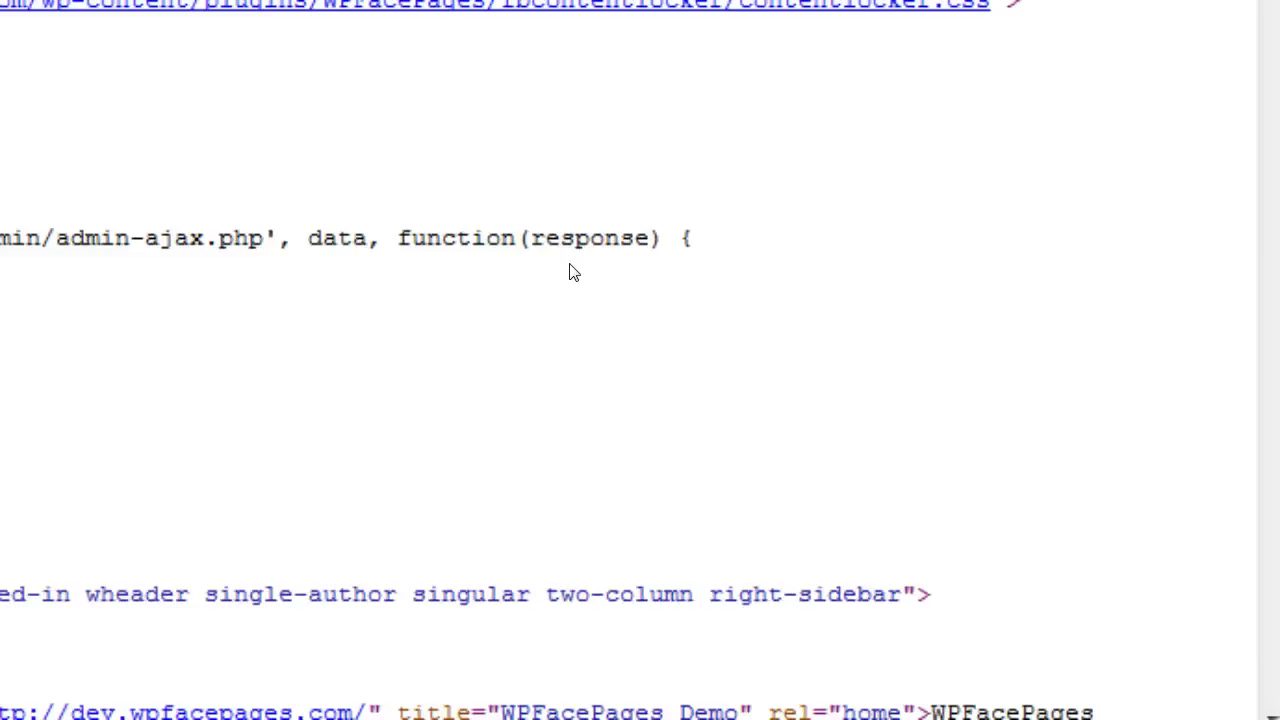
{"action": "scroll", "coordinate": [572, 272], "scroll_direction": "up", "scroll_amount": 4}
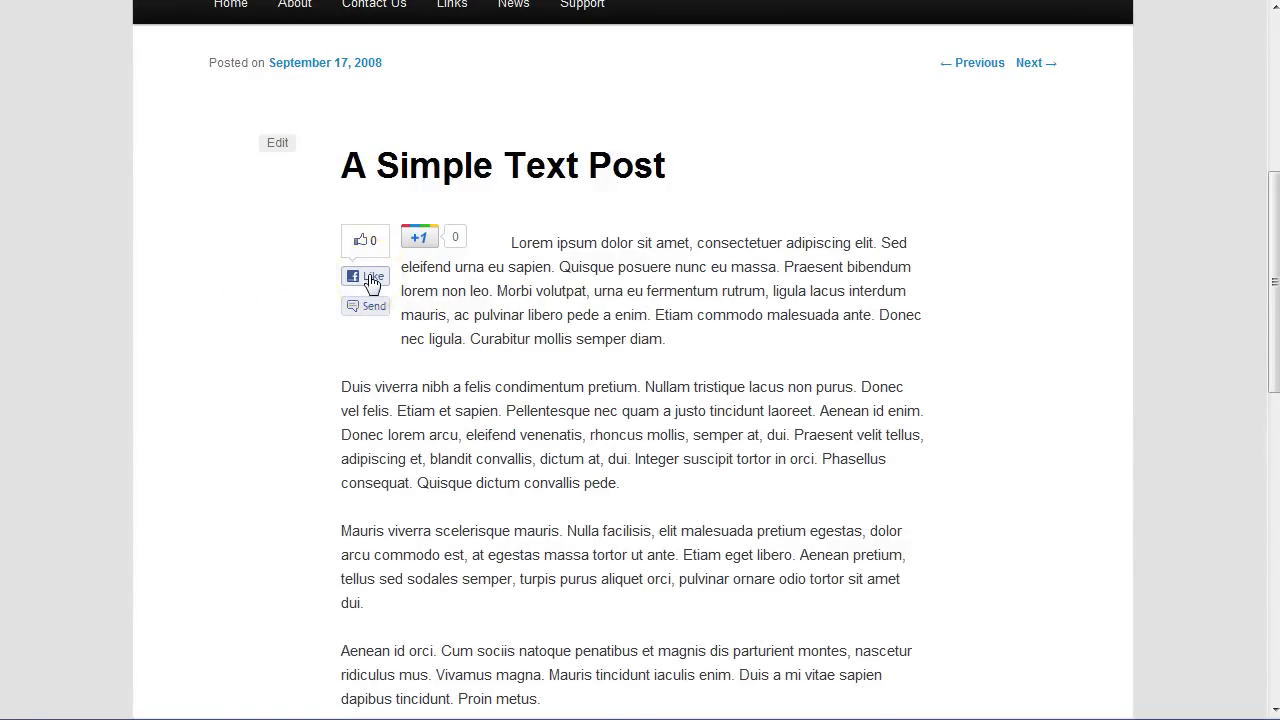
- Like the published post "A Simple Text Post" and post the like to Facebook without a comment
{"action": "left_click", "coordinate": [371, 278]}
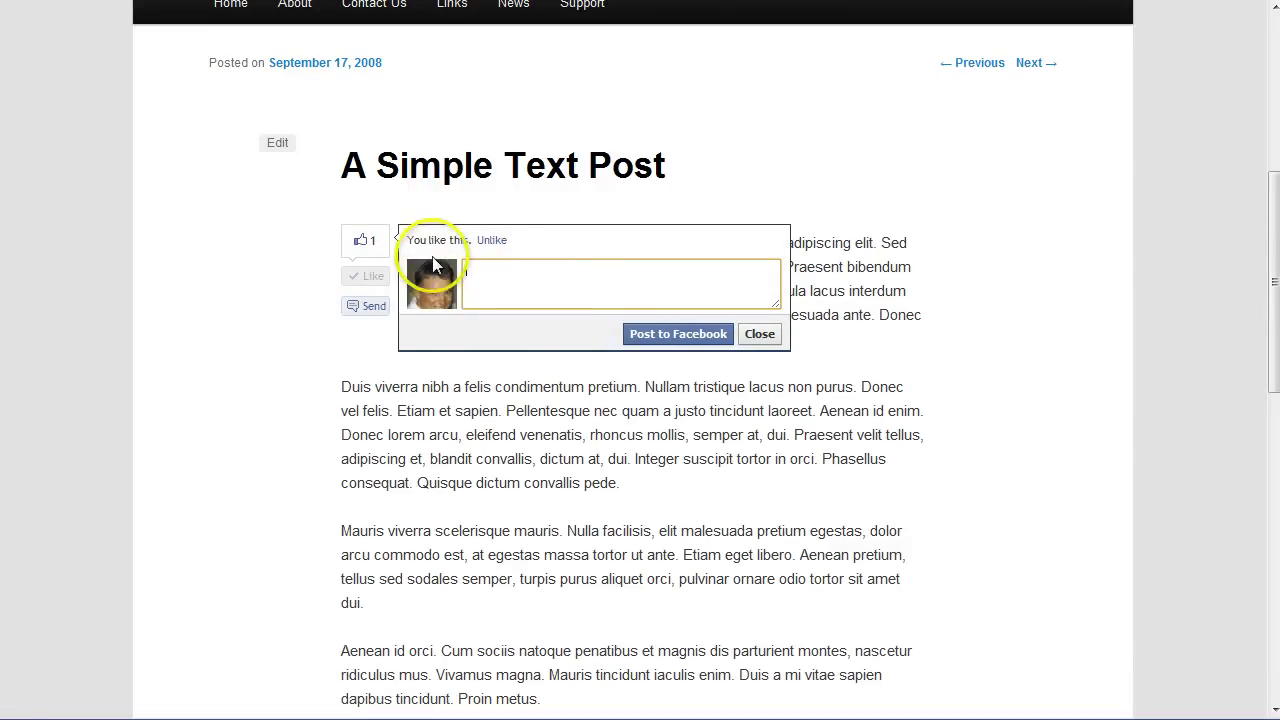
{"action": "left_click", "coordinate": [679, 340]}
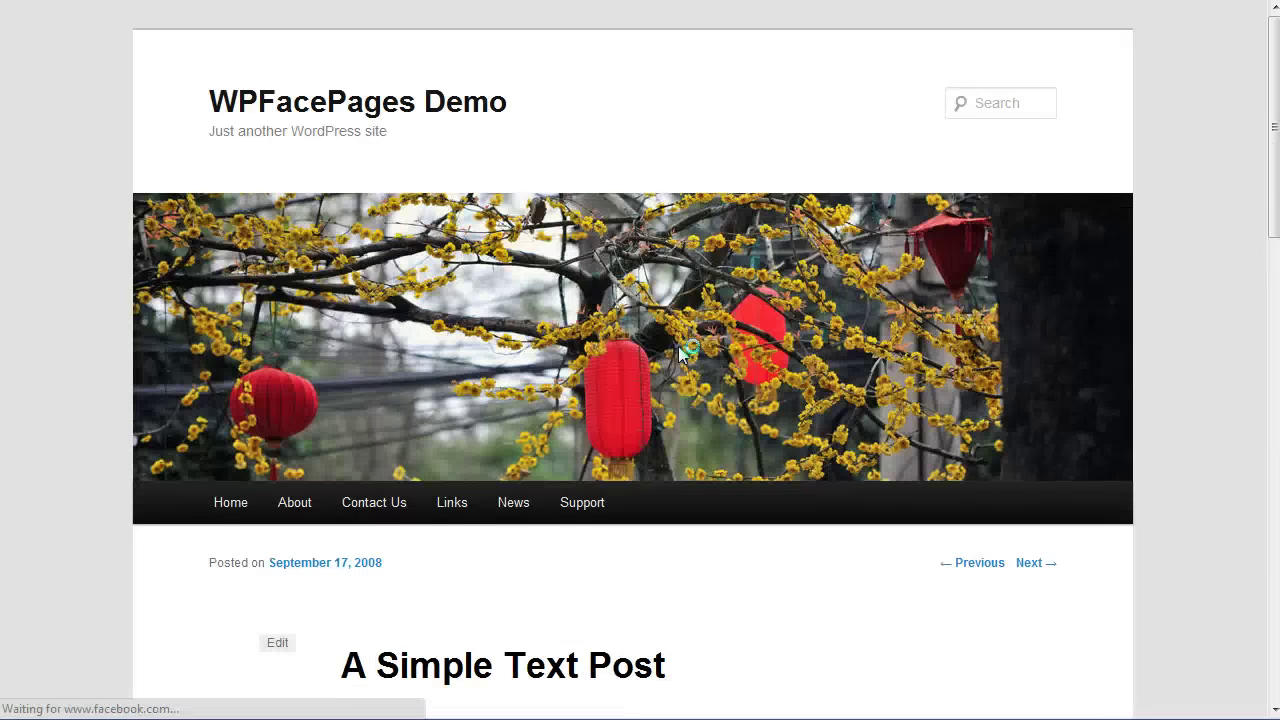
{"action": "scroll", "coordinate": [660, 360], "scroll_direction": "down", "scroll_amount": 3}
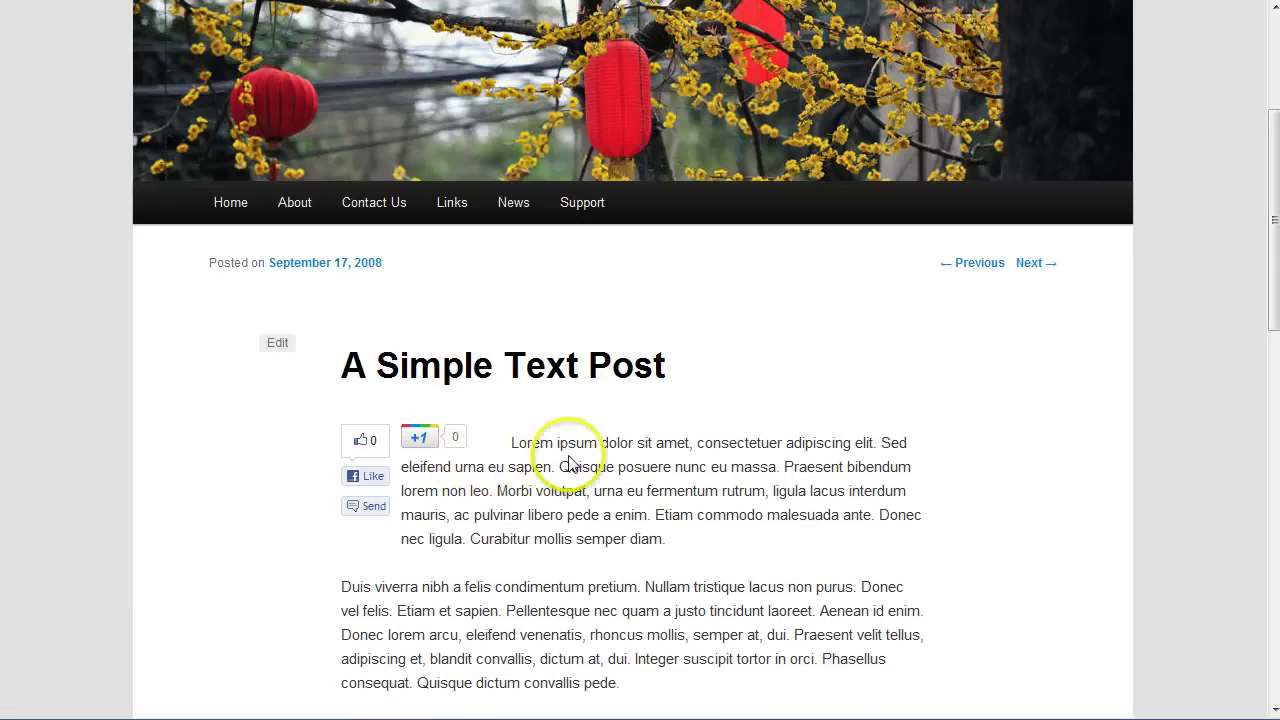
{"action": "scroll", "coordinate": [565, 470], "scroll_direction": "down", "scroll_amount": 3}
{"action": "scroll", "coordinate": [557, 457], "scroll_direction": "up", "scroll_amount": 3}
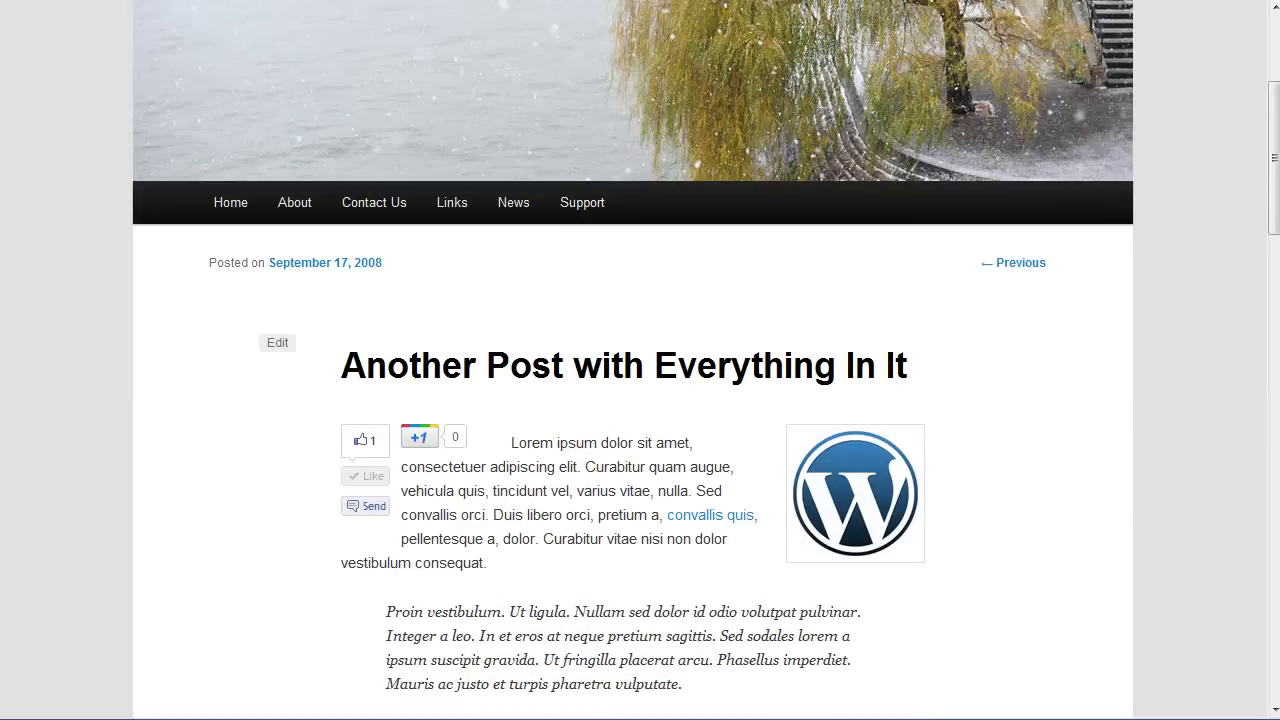
- Switch to Facebook by opening the personal profile page at its facebook.com address
{"action": "type", "text": "facebook"}
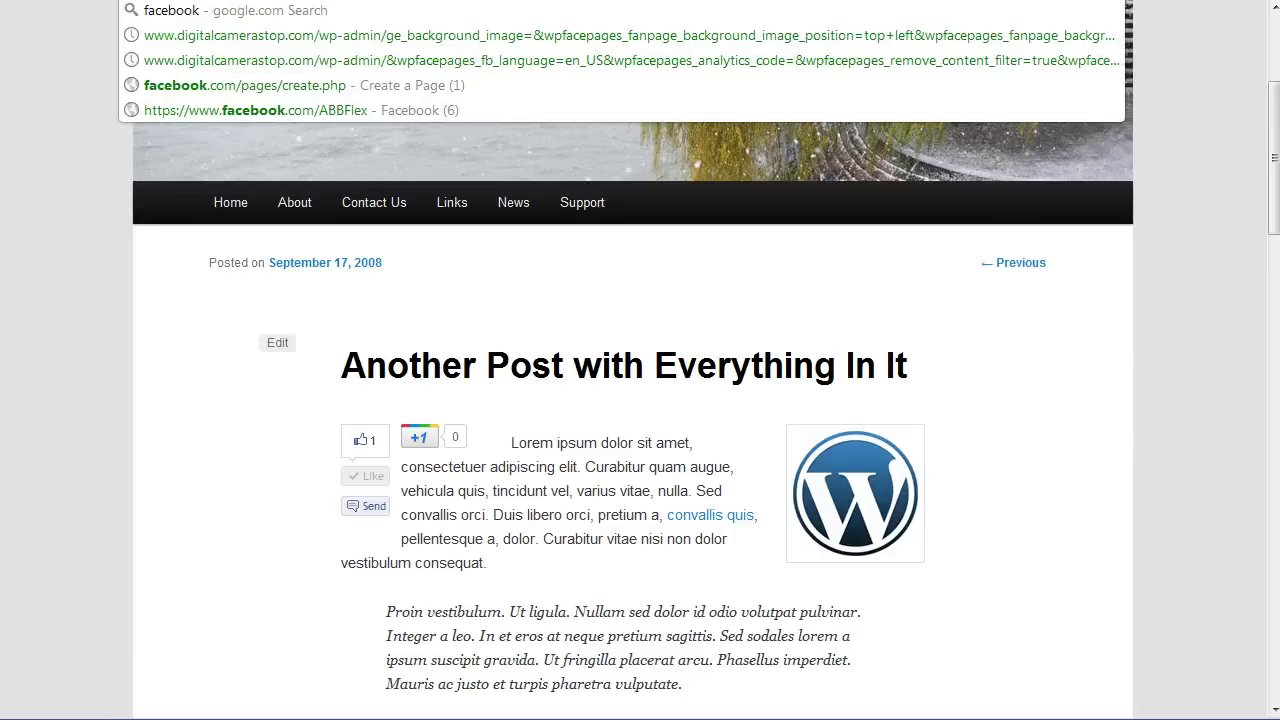
{"action": "type", "text": ".com/WPFacePages"}
{"action": "key", "text": "BackSpace"}
{"action": "key", "text": "BackSpace"}
{"action": "key", "text": "BackSpace"}
{"action": "key", "text": "BackSpace"}
{"action": "key", "text": "BackSpace"}
{"action": "key", "text": "BackSpace"}
{"action": "key", "text": "BackSpace"}
{"action": "key", "text": "BackSpace"}
{"action": "key", "text": "BackSpace"}
{"action": "key", "text": "BackSpace"}
{"action": "key", "text": "BackSpace"}
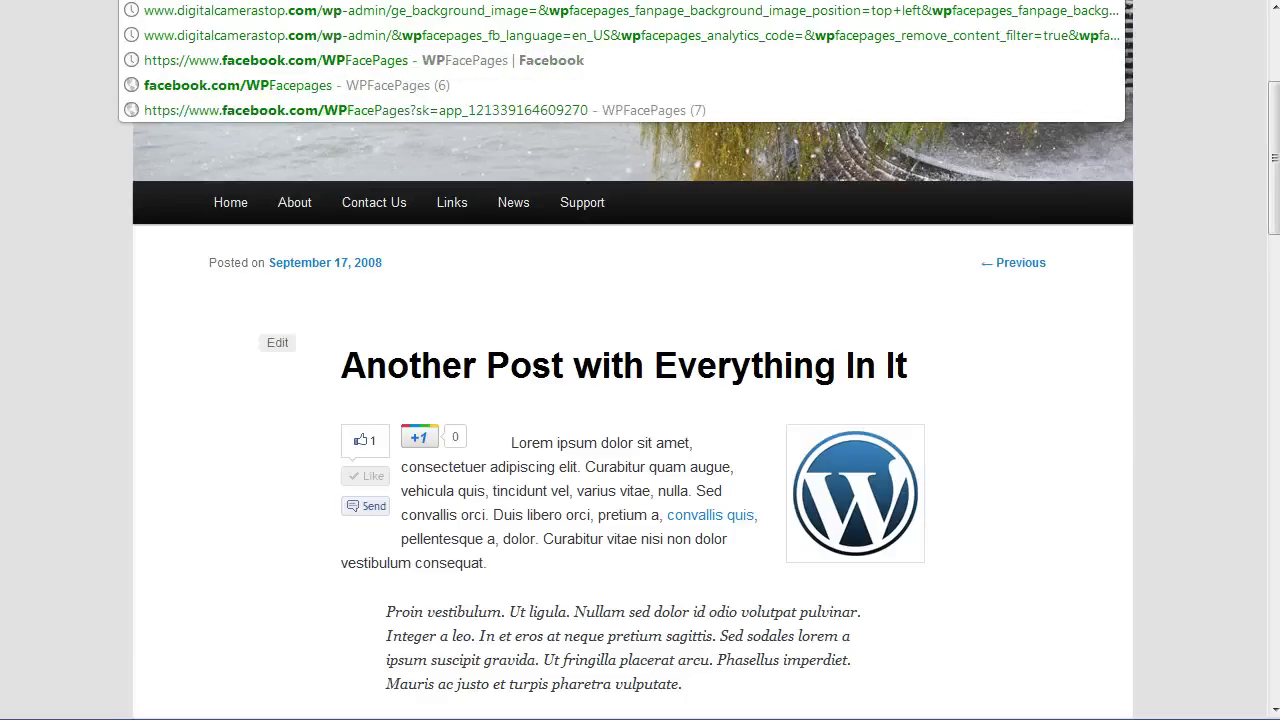
{"action": "type", "text": "div"}
{"action": "key", "text": "Return"}
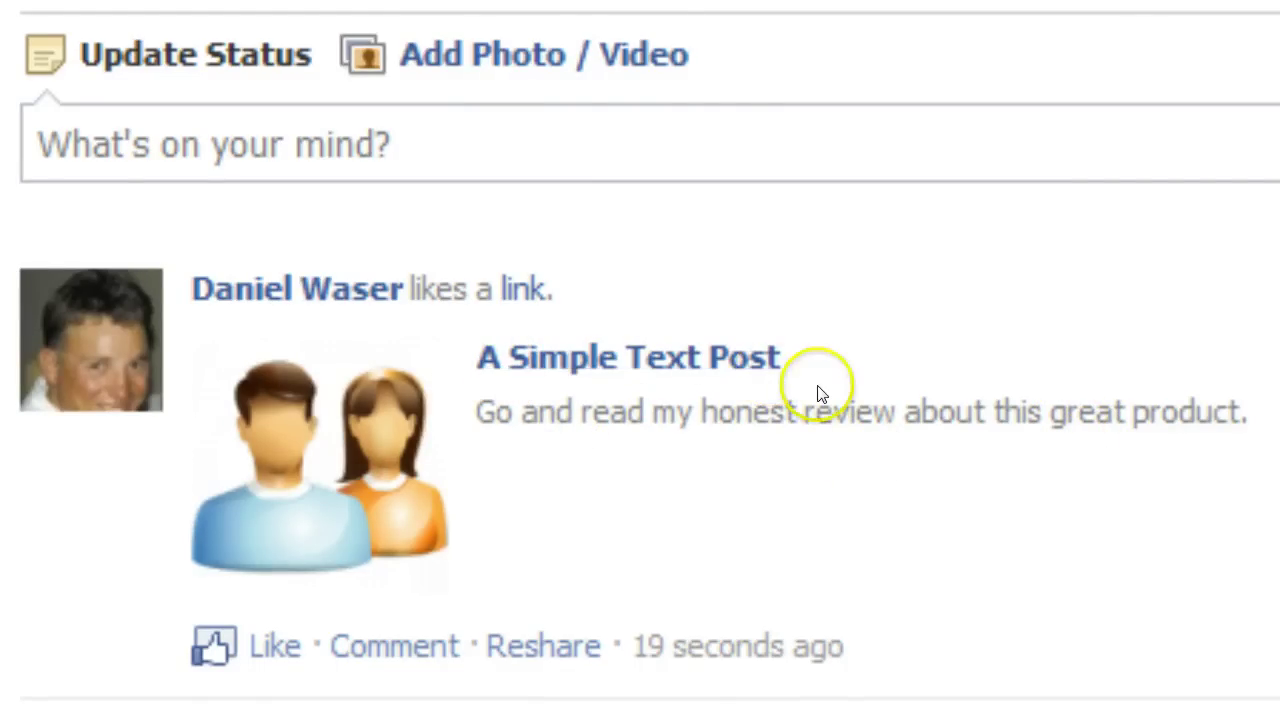
- Examine the custom image, title and description of the liked post on the Facebook wall
{"action": "left_click_drag", "start_coordinate": [482, 410], "coordinate": [1249, 411]}
{"action": "left_click", "coordinate": [1238, 411]}
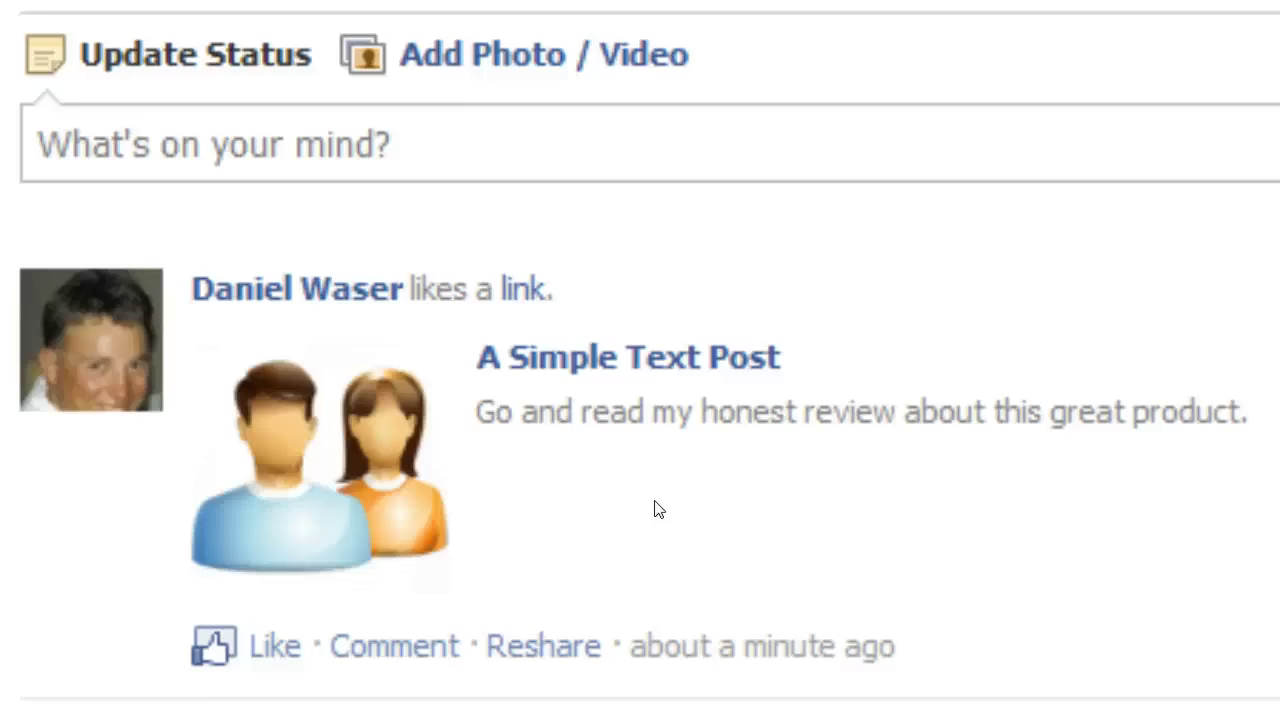
{"action": "scroll", "coordinate": [658, 510], "scroll_direction": "up", "scroll_amount": 3}
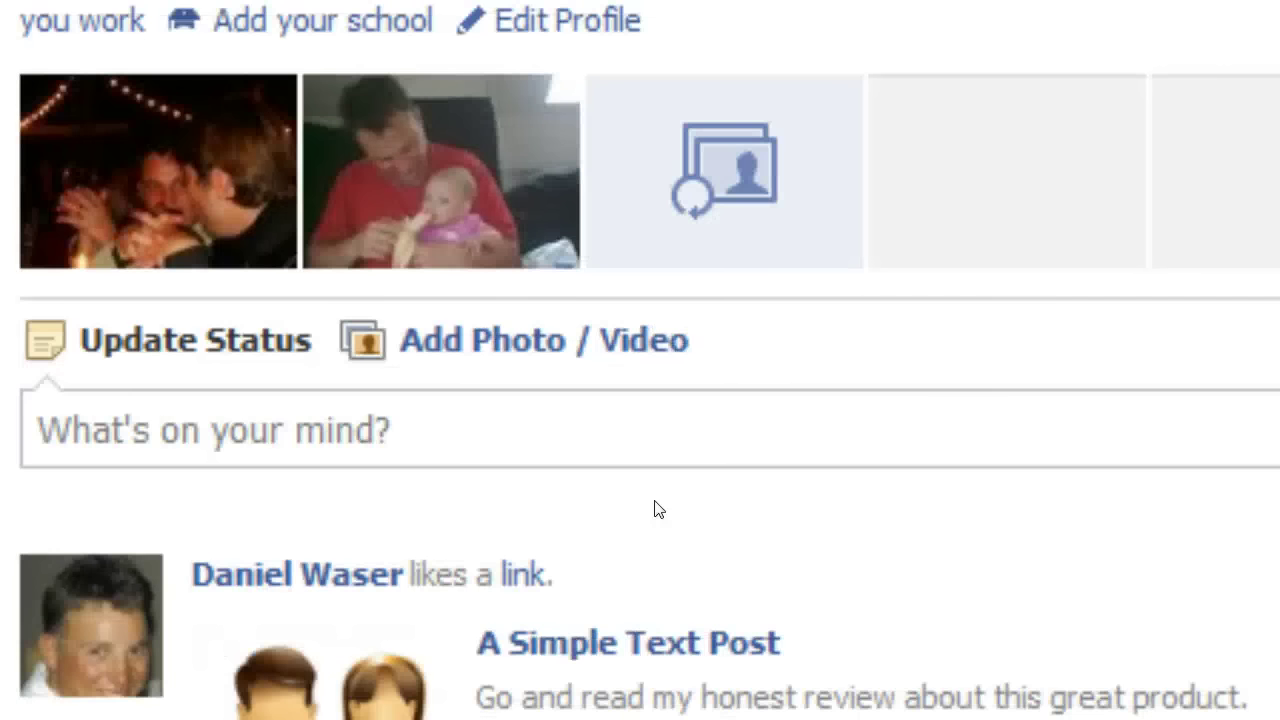